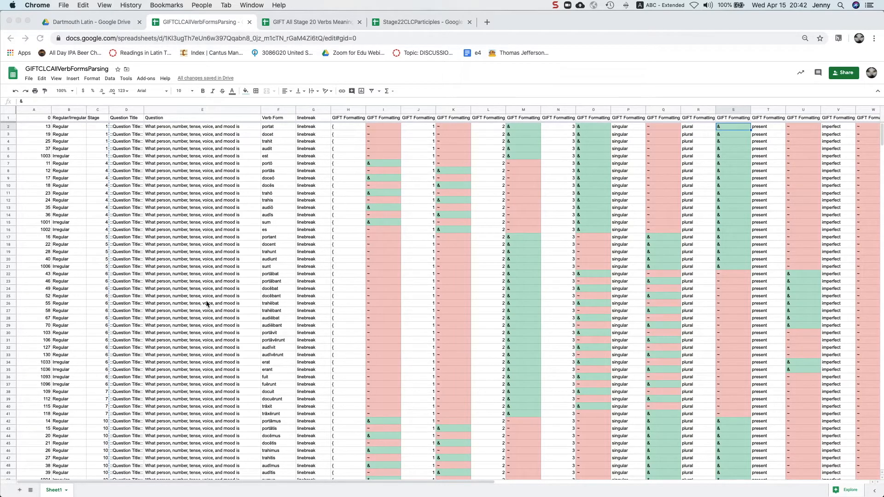
# Examine columns A to H, covering the verb type, stage, question title, question text, verb form, linebreak and opening brace
pyautogui.click(36, 108)
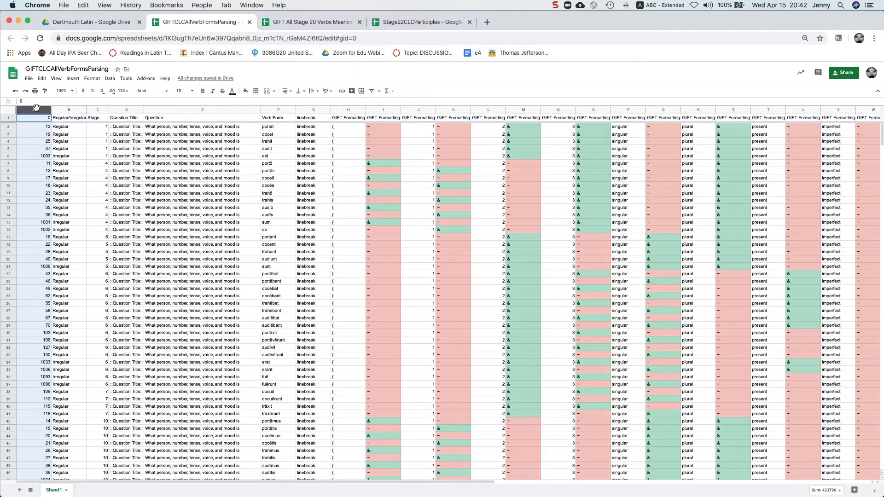
pyautogui.click(67, 108)
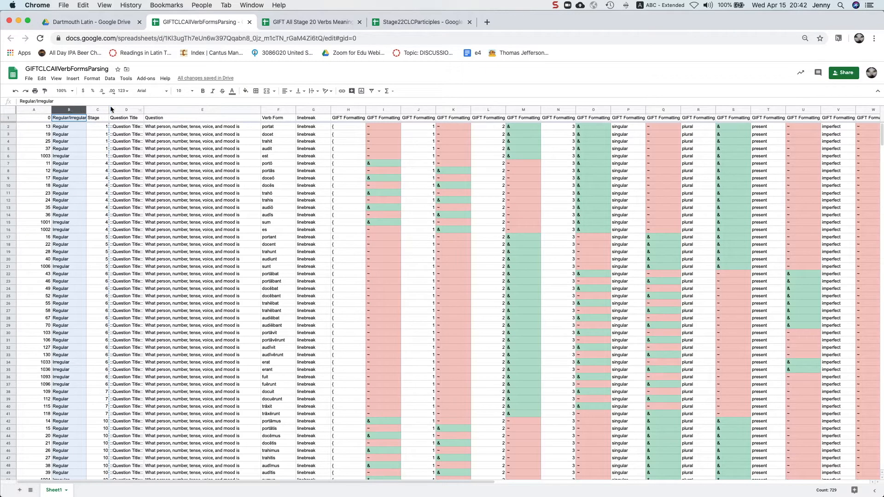
pyautogui.click(95, 108)
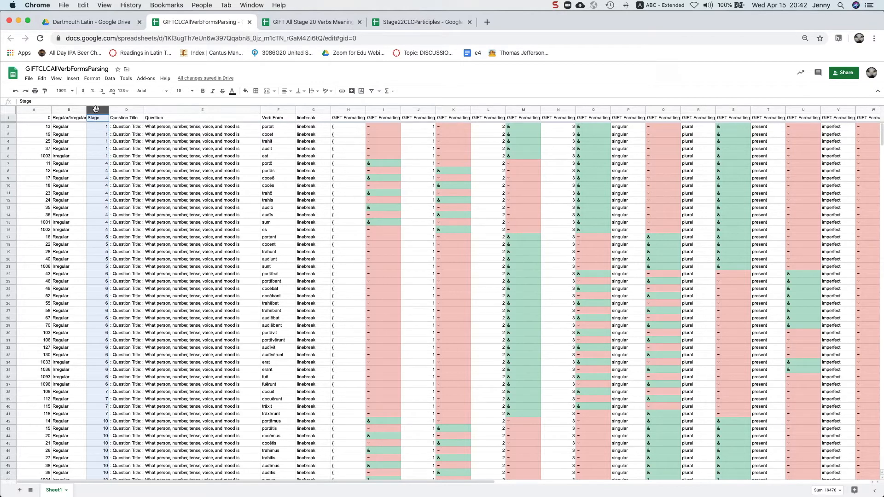
pyautogui.click(122, 110)
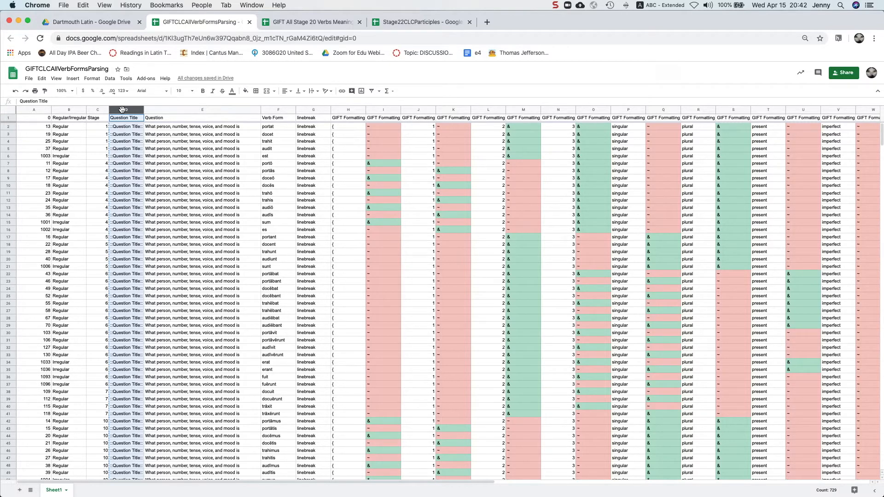
pyautogui.click(175, 110)
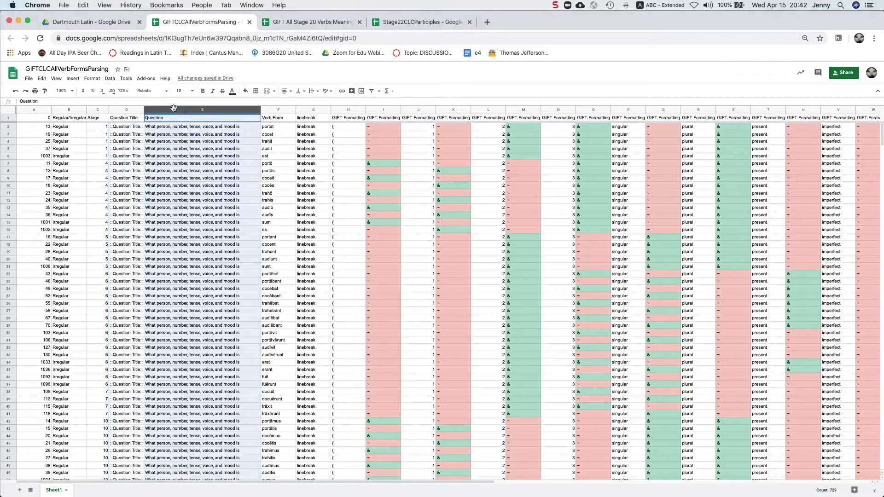
pyautogui.click(274, 110)
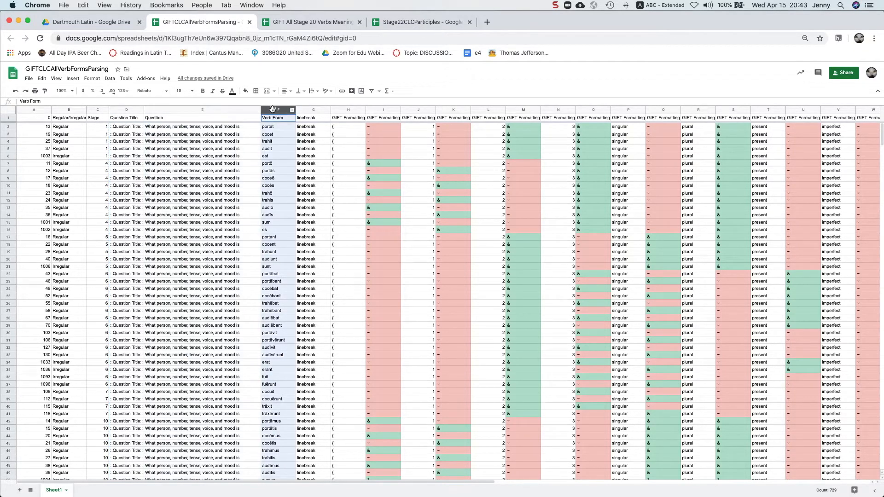
pyautogui.click(307, 109)
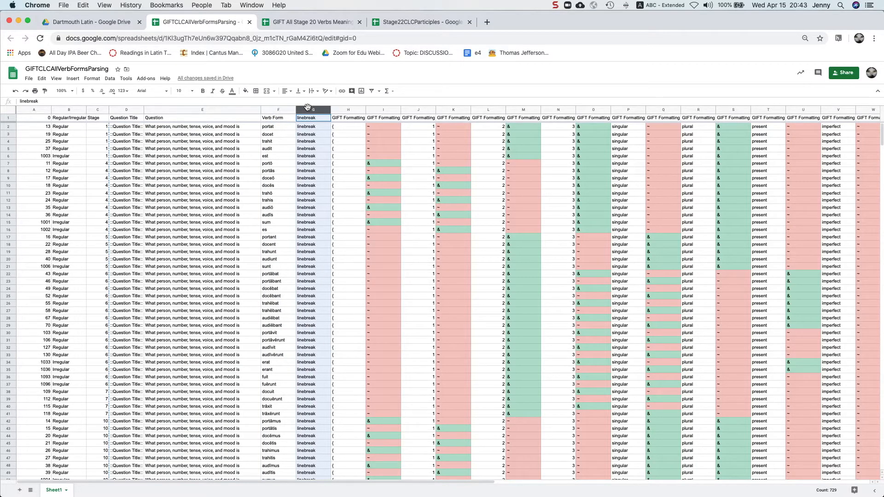
pyautogui.click(345, 109)
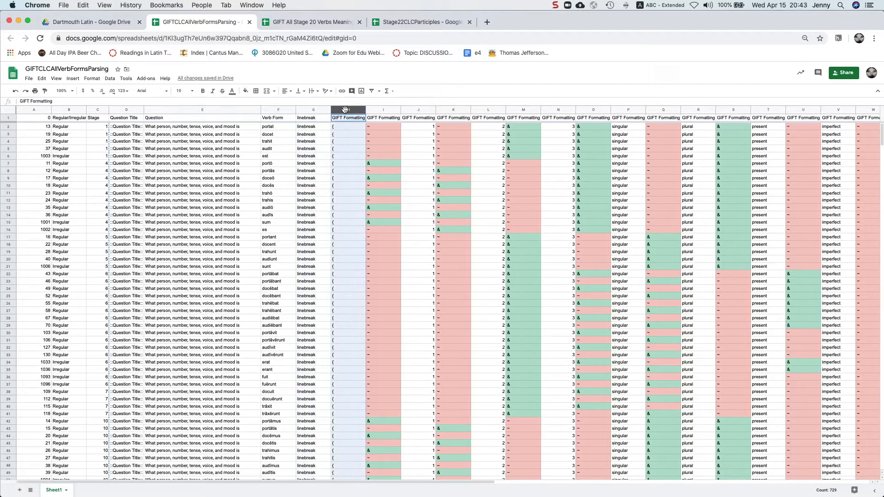
# Examine the & and ~ answer markers in the first-person GIFT Formatting column
pyautogui.click(376, 110)
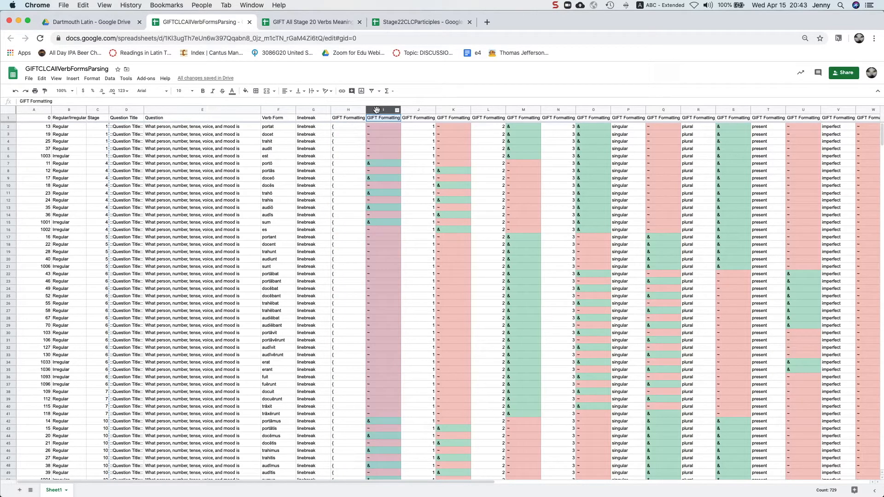
pyautogui.click(375, 162)
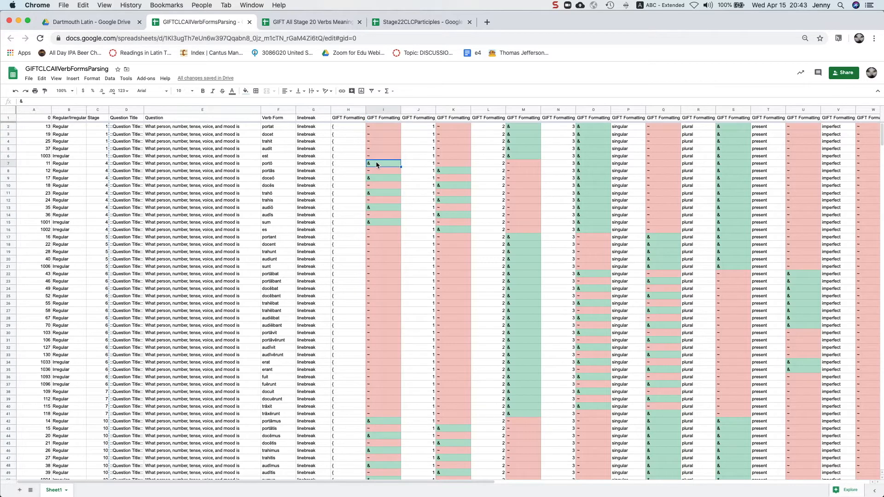
pyautogui.click(376, 149)
pyautogui.click(382, 172)
# Review the person choices 1, 2 and 3 and the singular and plural number choices
pyautogui.click(418, 110)
pyautogui.click(488, 110)
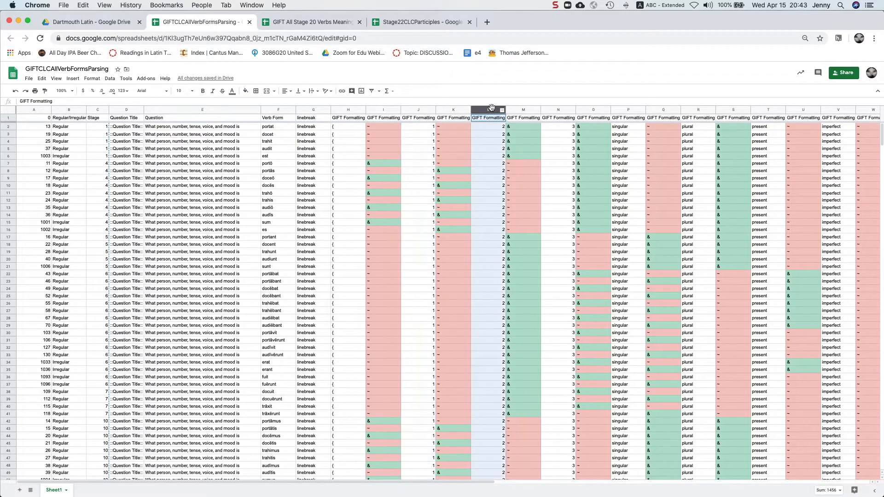
pyautogui.click(557, 109)
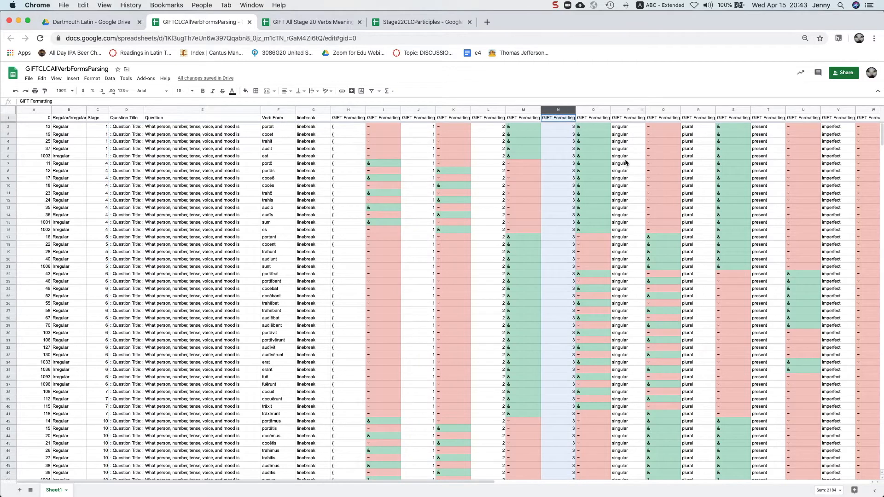
pyautogui.hscroll(3, 564, 109)
pyautogui.click(495, 111)
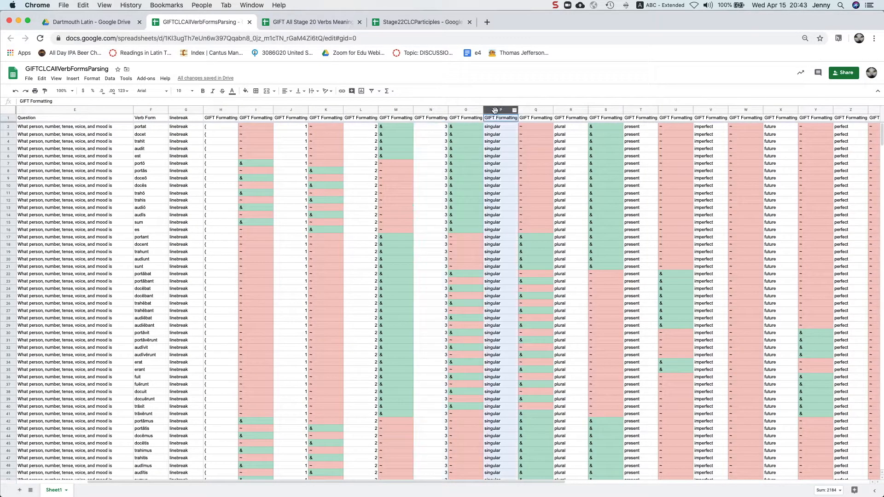
pyautogui.click(569, 109)
# Review the tense choice columns from present through future perfect
pyautogui.hscroll(6, 674, 158)
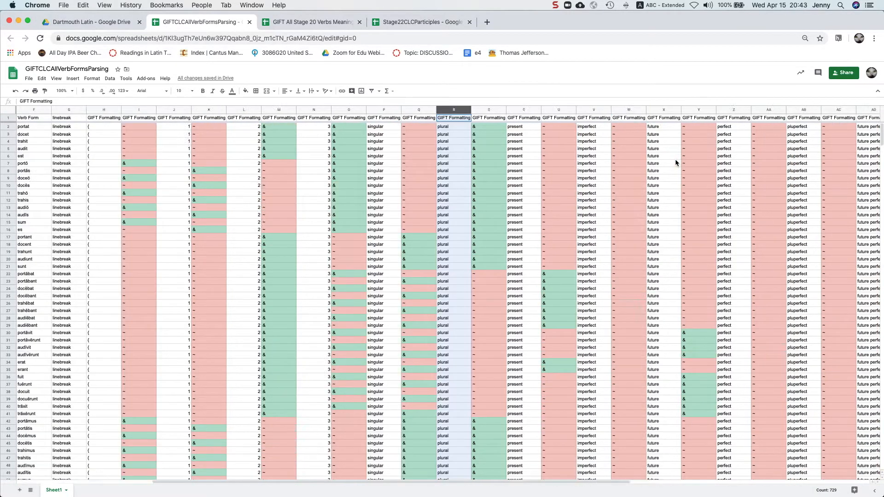
pyautogui.click(314, 111)
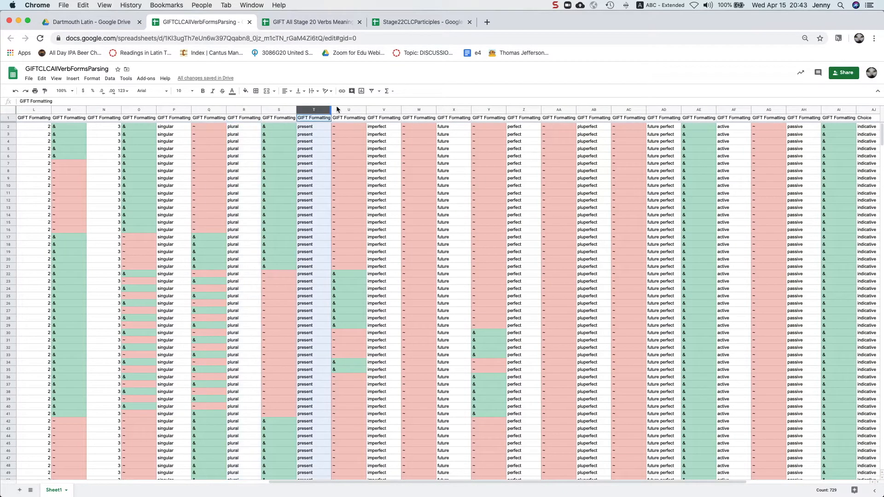
pyautogui.click(381, 110)
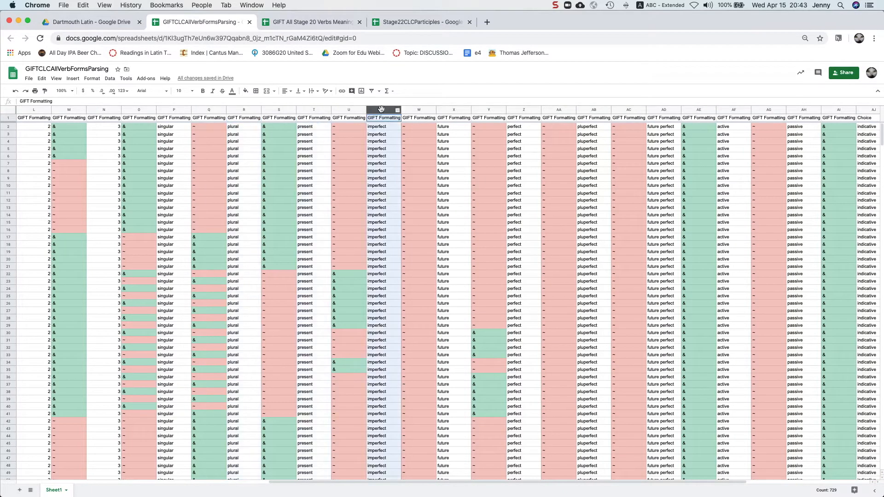
pyautogui.click(450, 111)
pyautogui.click(522, 110)
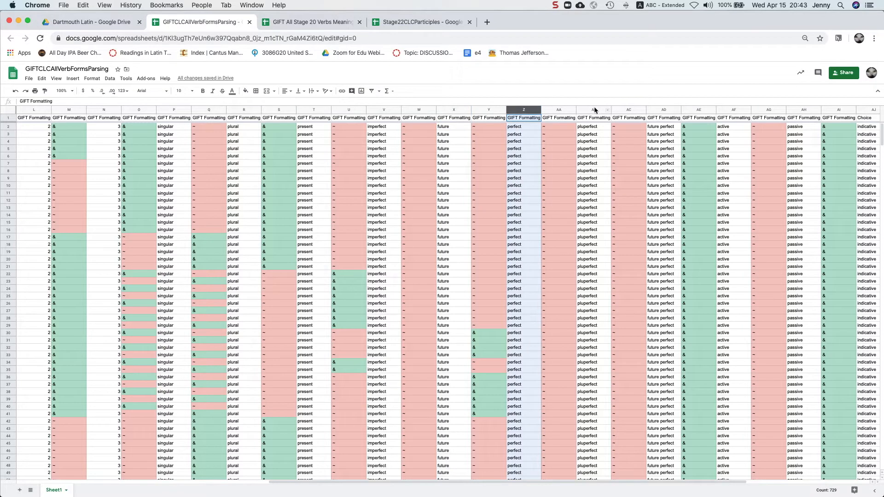
pyautogui.click(593, 110)
pyautogui.click(658, 111)
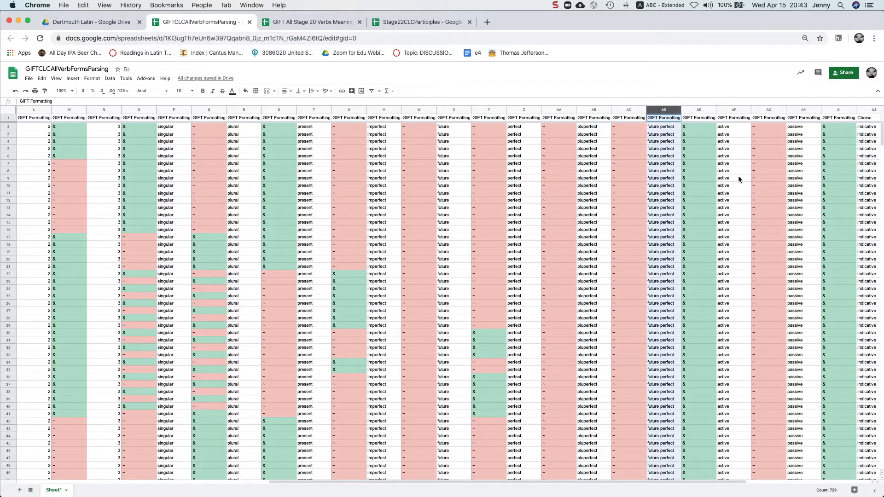
# Review the voice and mood choice columns through to the closing brace and final linebreak columns
pyautogui.hscroll(5, 738, 176)
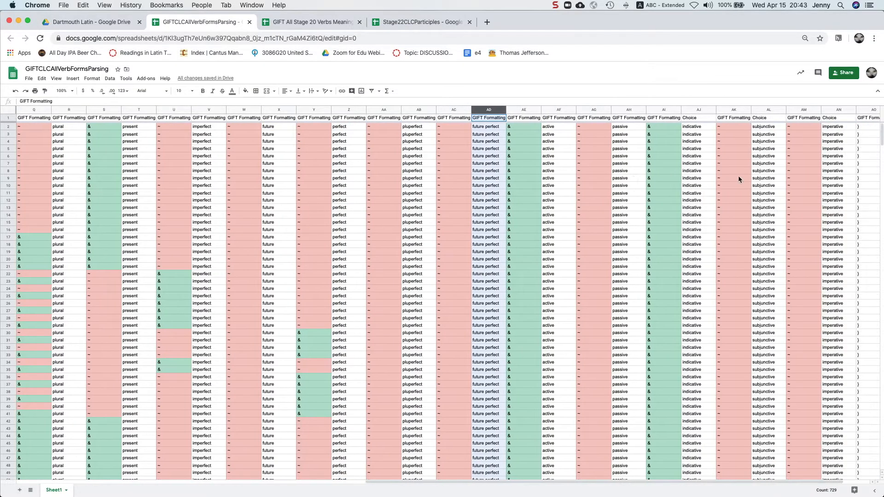
pyautogui.click(553, 110)
pyautogui.click(625, 113)
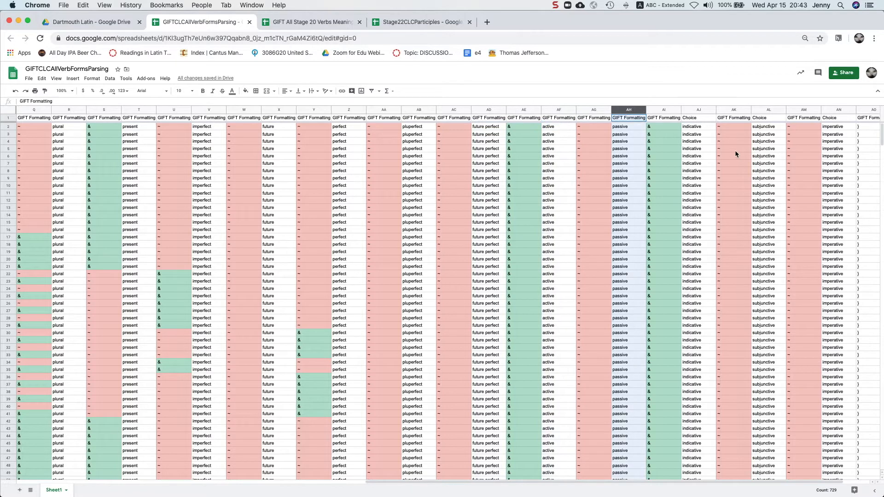
pyautogui.hscroll(2, 641, 110)
pyautogui.click(626, 111)
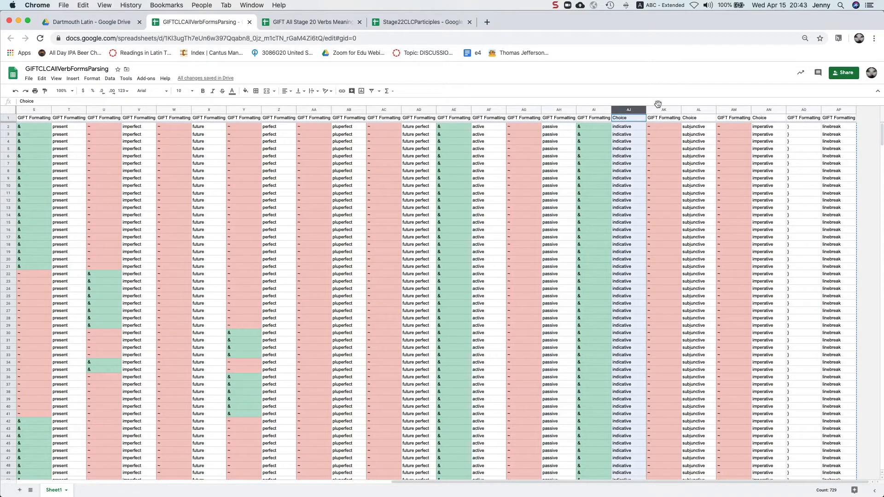
pyautogui.click(700, 109)
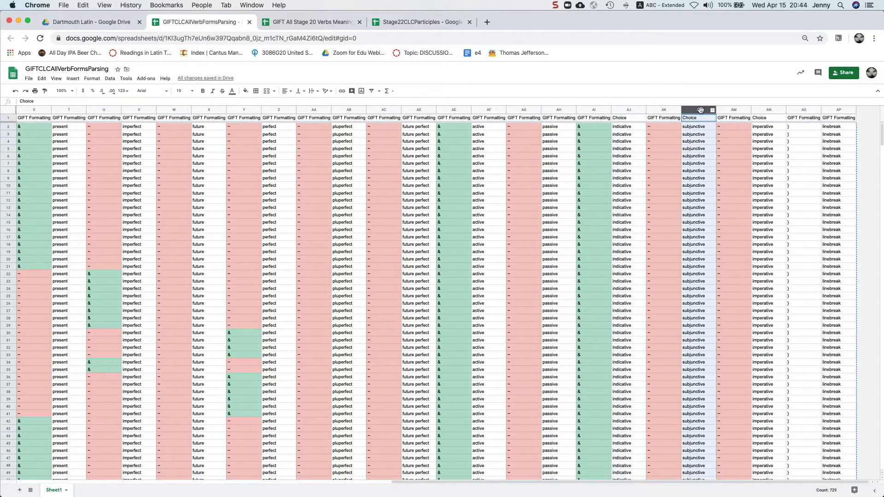
pyautogui.click(769, 110)
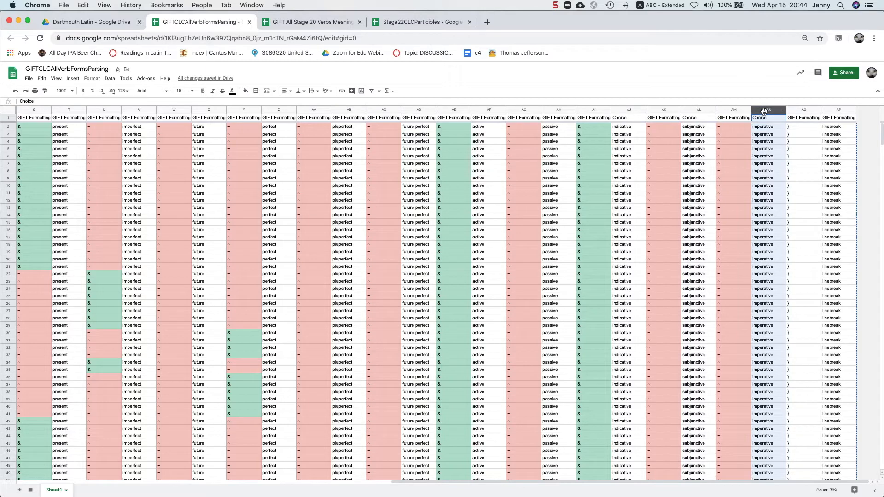
pyautogui.click(799, 110)
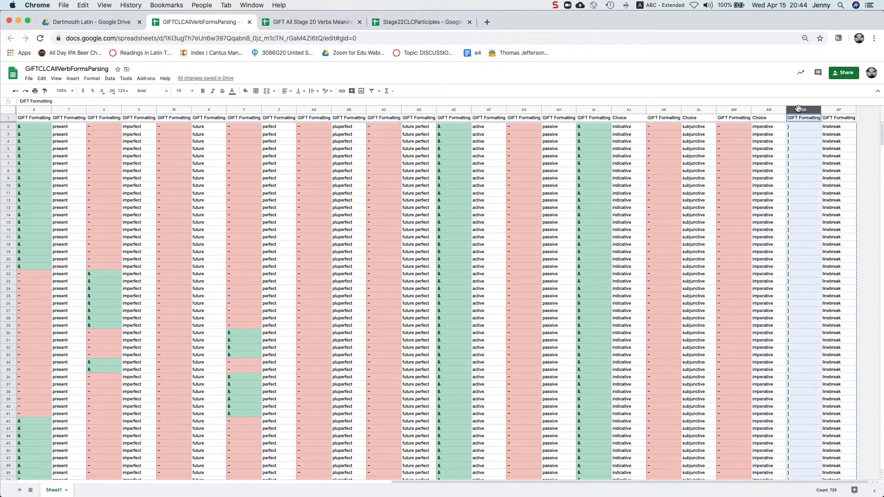
pyautogui.click(844, 109)
# Examine how the verb forms are ordered by Stage throughout the sheet, from Stage 1 to the last rows
pyautogui.hscroll(-2, 561, 223)
pyautogui.hscroll(-15, 560, 223)
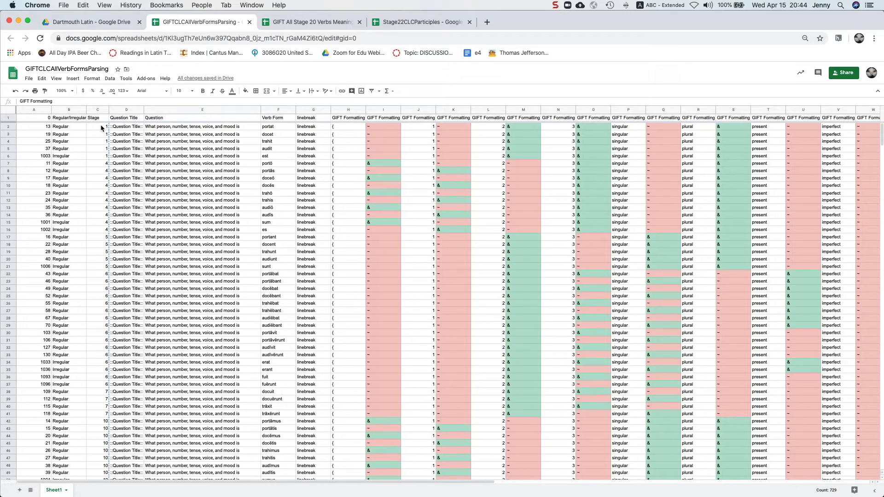
pyautogui.scroll(-2, 136, 291)
pyautogui.scroll(-1, 136, 291)
pyautogui.scroll(-1, 135, 292)
pyautogui.scroll(-20, 135, 292)
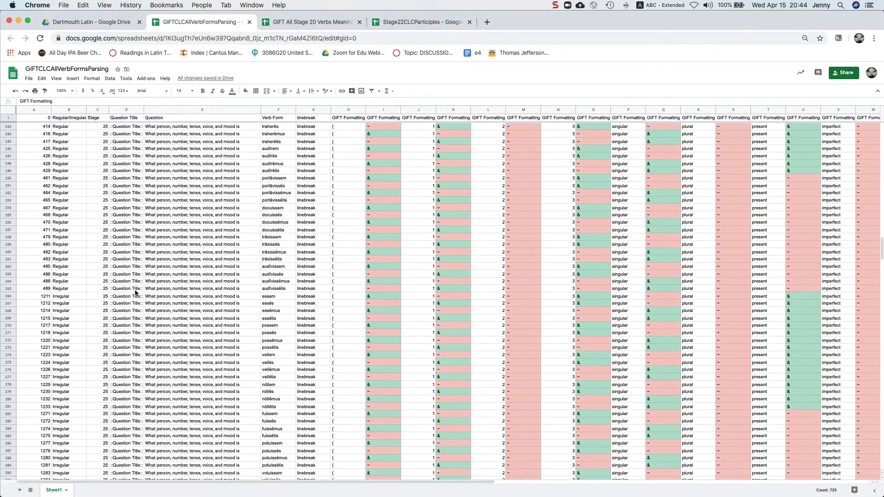
pyautogui.scroll(-20, 135, 292)
pyautogui.scroll(-20, 135, 291)
pyautogui.scroll(20, 135, 292)
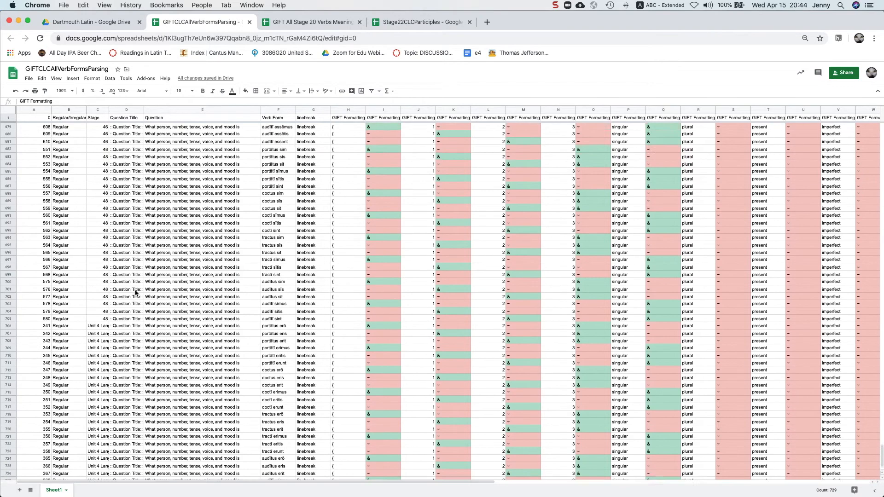
pyautogui.hscroll(2, 135, 292)
pyautogui.scroll(20, 135, 291)
pyautogui.hscroll(-1, 135, 291)
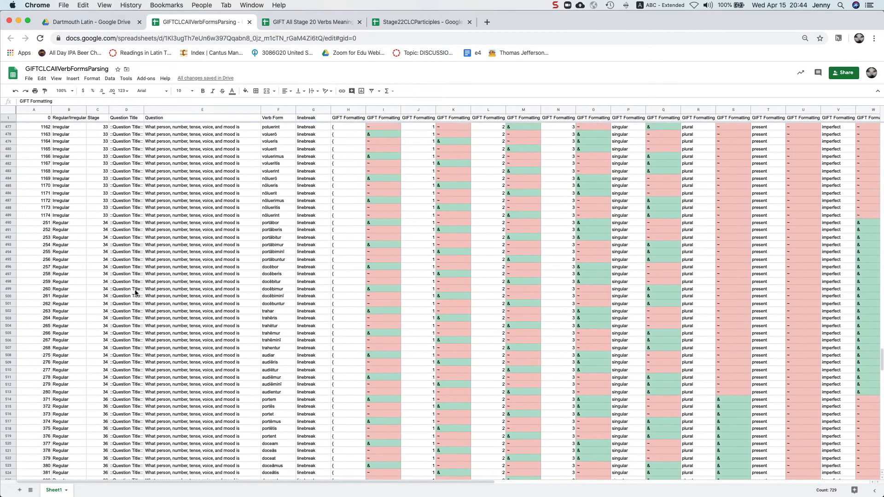
pyautogui.scroll(20, 135, 291)
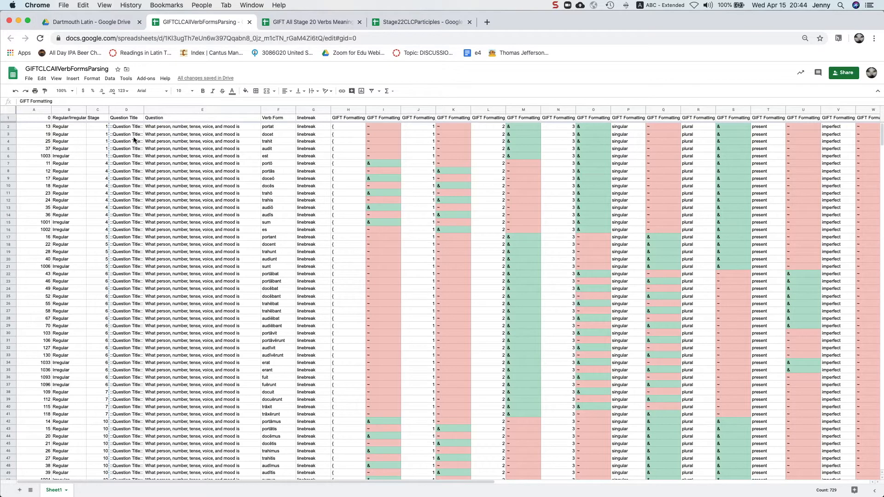
# Copy the question cells D2 through AP91, from the first Question Title to the final linebreak column of the last Stage 12 row
pyautogui.click(124, 127)
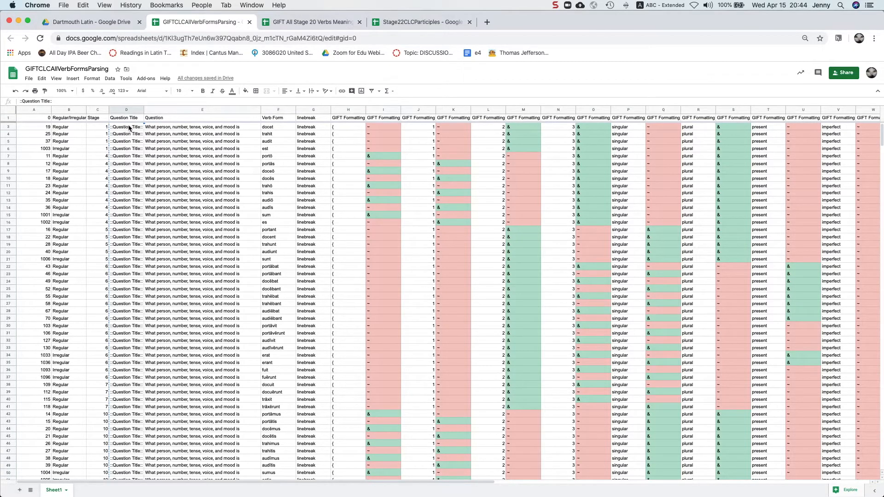
pyautogui.hscroll(1, 166, 181)
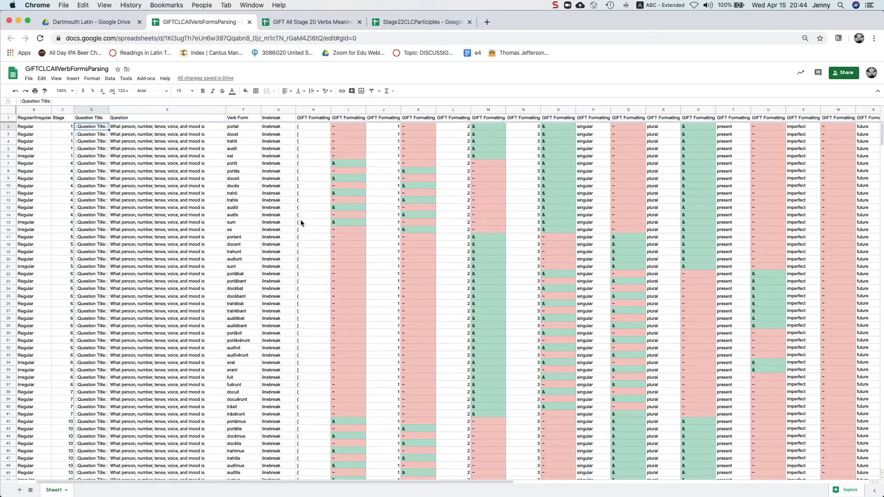
pyautogui.hscroll(-1, 300, 222)
pyautogui.scroll(-3, 301, 223)
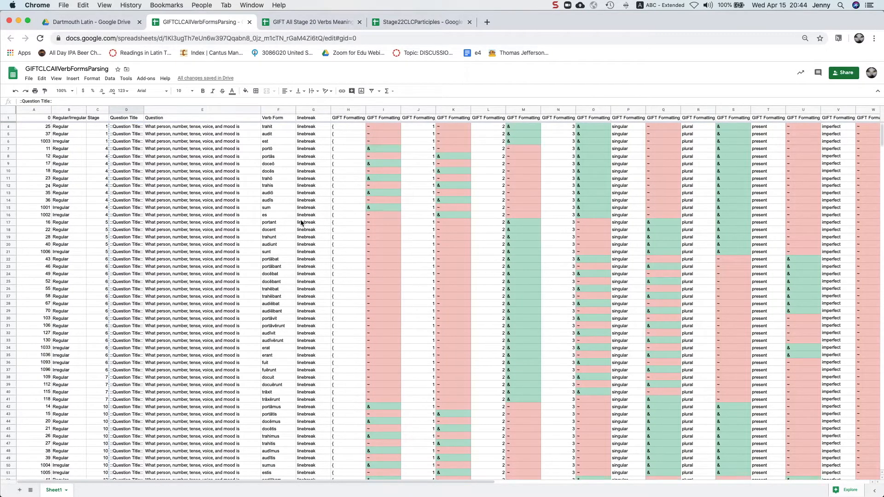
pyautogui.scroll(-6, 301, 222)
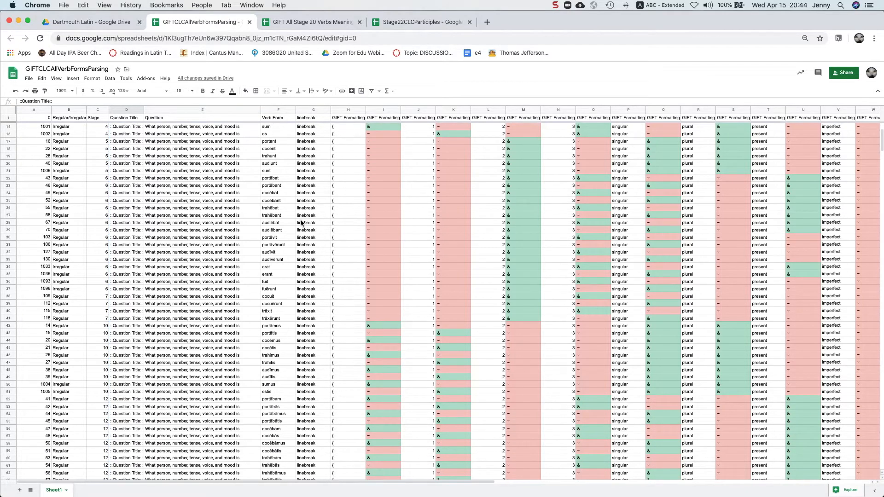
pyautogui.scroll(-9, 300, 222)
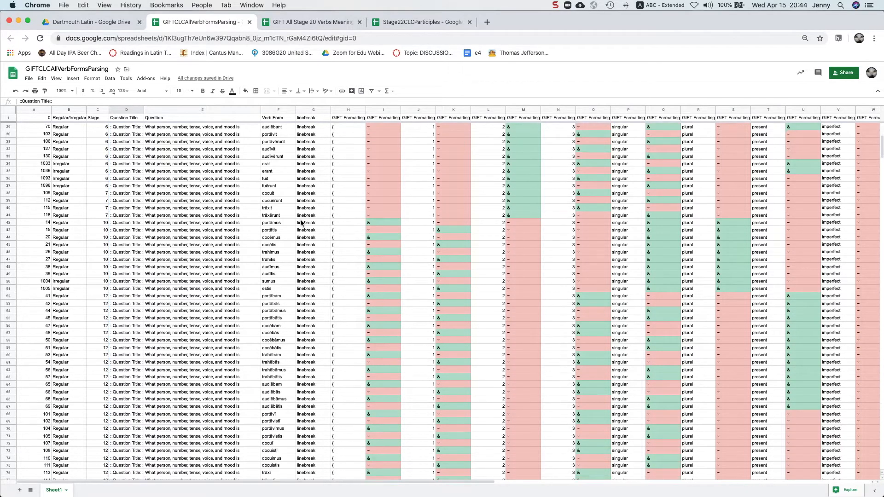
pyautogui.scroll(-2, 301, 223)
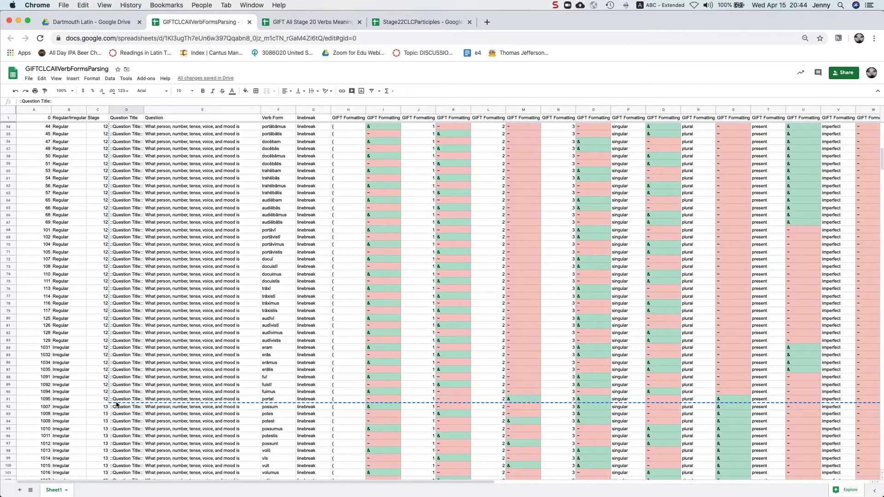
pyautogui.hscroll(10, 411, 418)
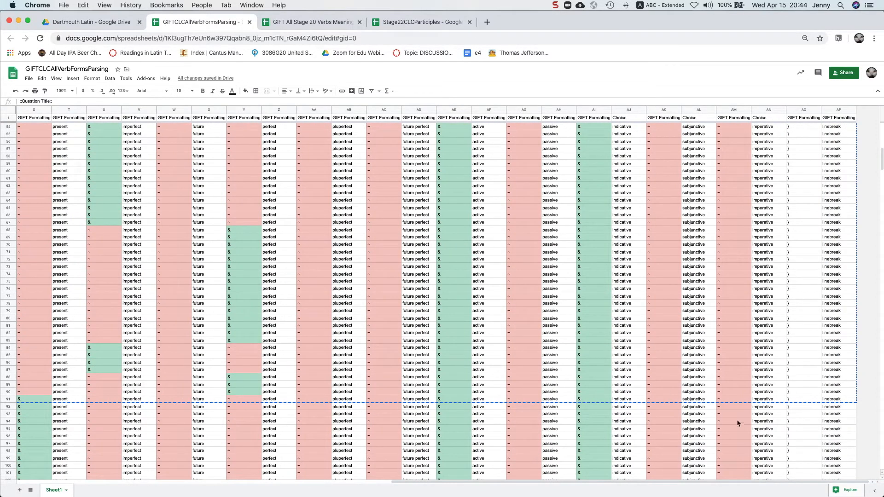
pyautogui.keyDown('shift'); pyautogui.click(848, 398); pyautogui.keyUp('shift')
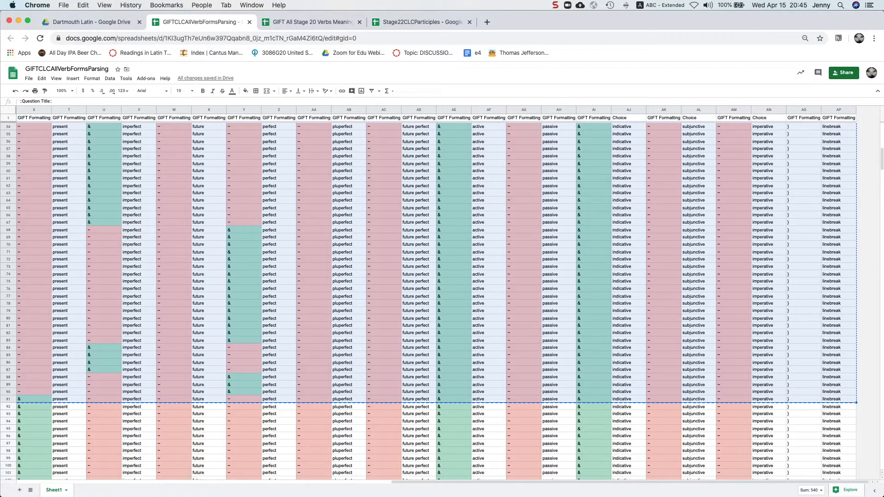
# Switch to BBEdit, clear the untitled document and paste the copied question rows into it
pyautogui.moveTo(809, 493)
pyautogui.click(734, 495)
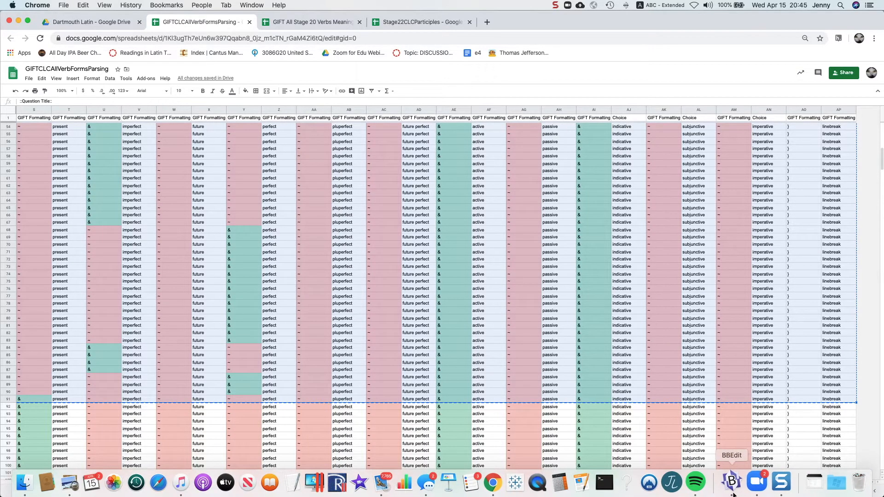
pyautogui.press('BackSpace')
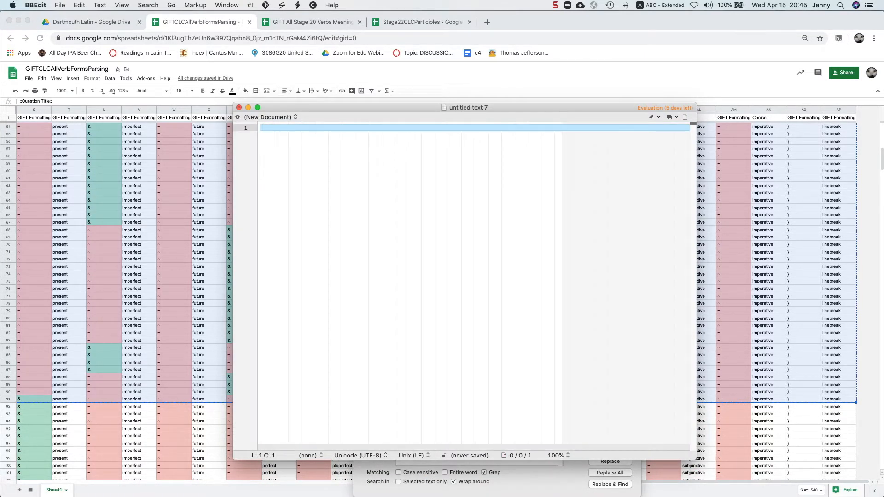
pyautogui.press('super+v')
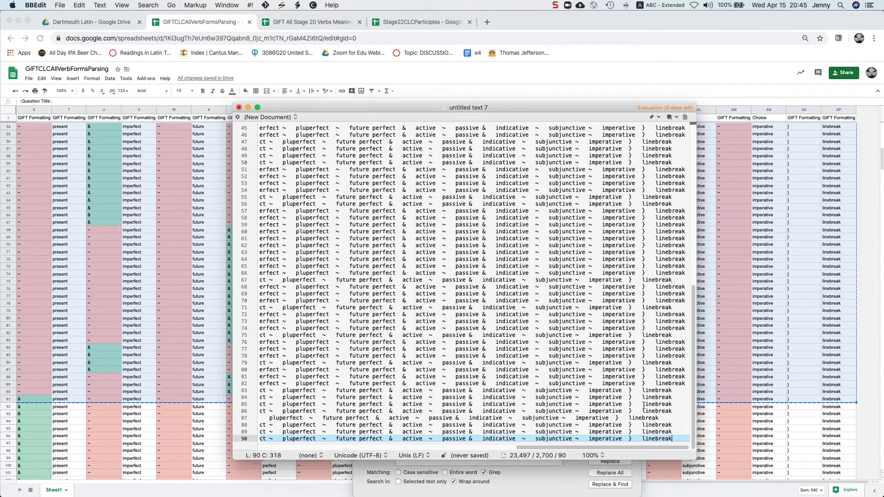
pyautogui.scroll(15, 495, 348)
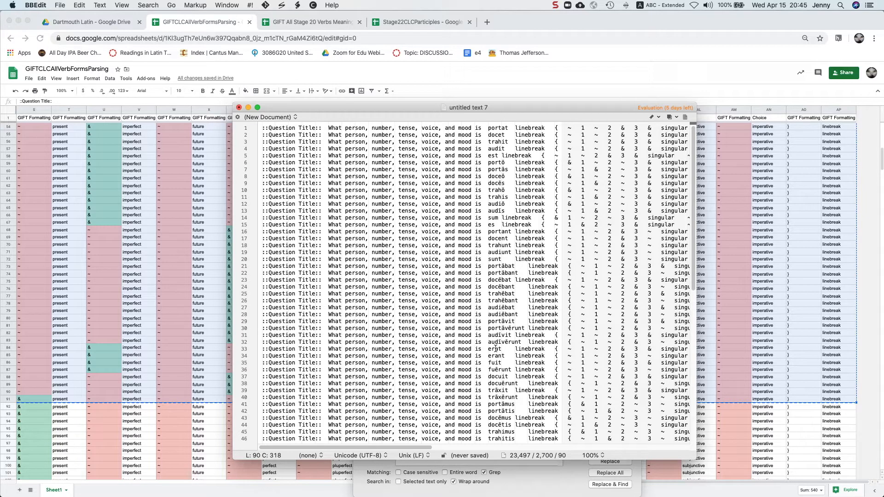
# Remove every tab from the pasted text by replacing all \t matches with nothing, using Grep matching
pyautogui.press('super+g')
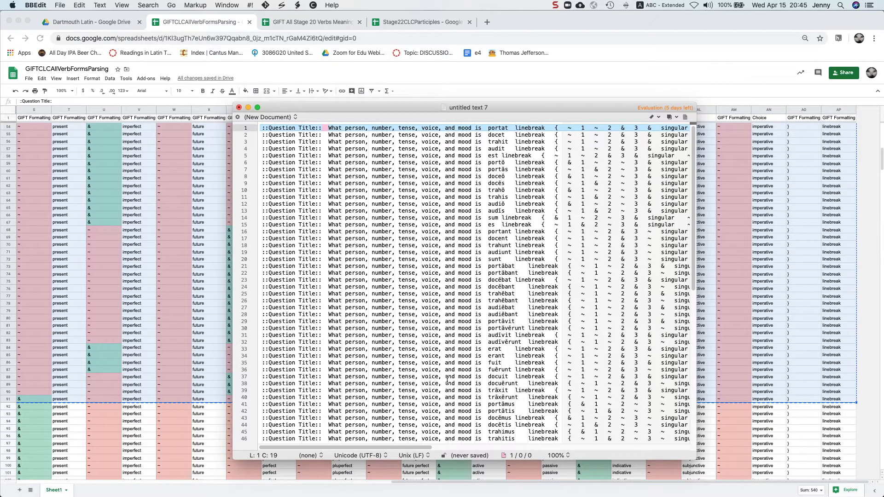
pyautogui.press('super+f')
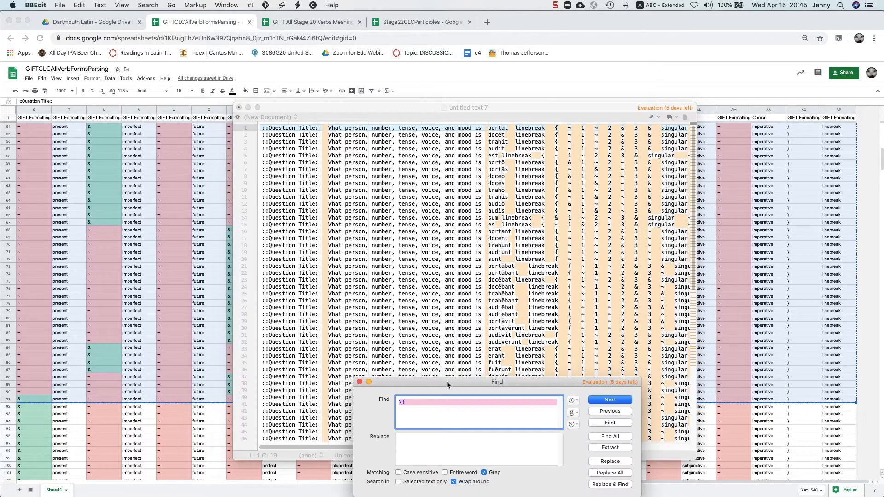
pyautogui.click(449, 444)
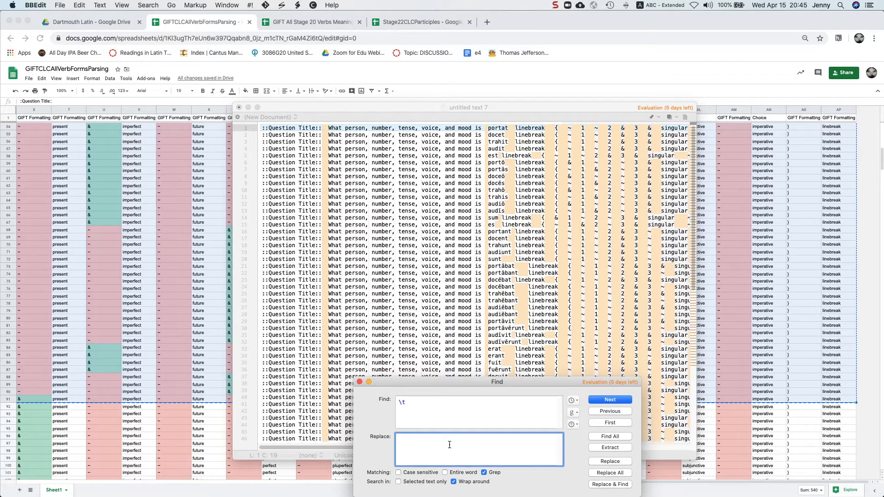
pyautogui.click(603, 473)
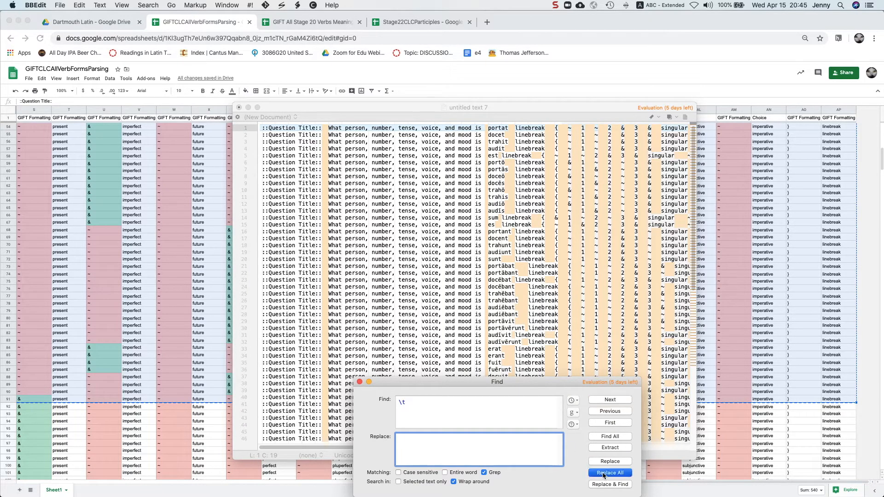
# Replace every occurrence of "linebreak" in the text with the line-return code \r
pyautogui.click(426, 406)
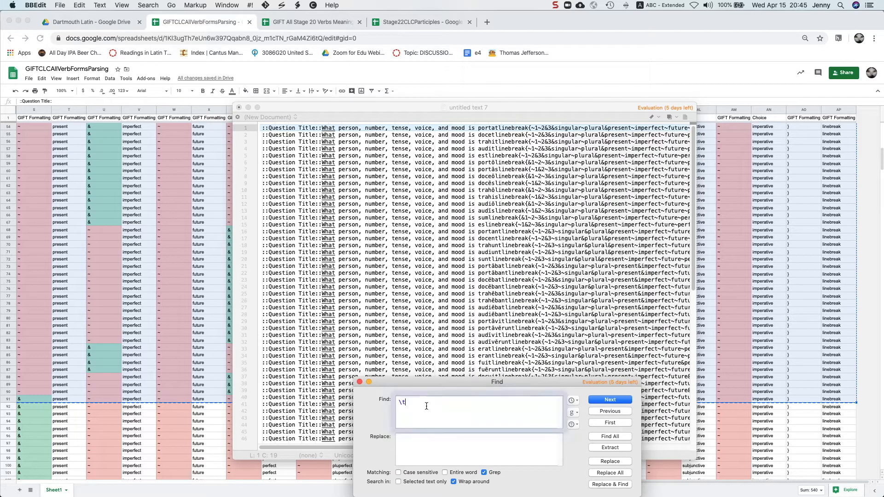
pyautogui.press('super+a')
pyautogui.write('linebreak')
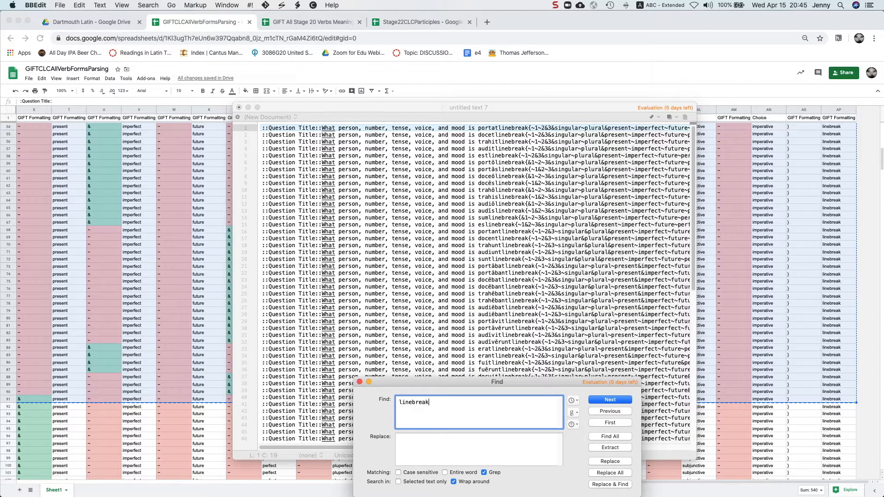
pyautogui.click(420, 443)
pyautogui.write('\\r')
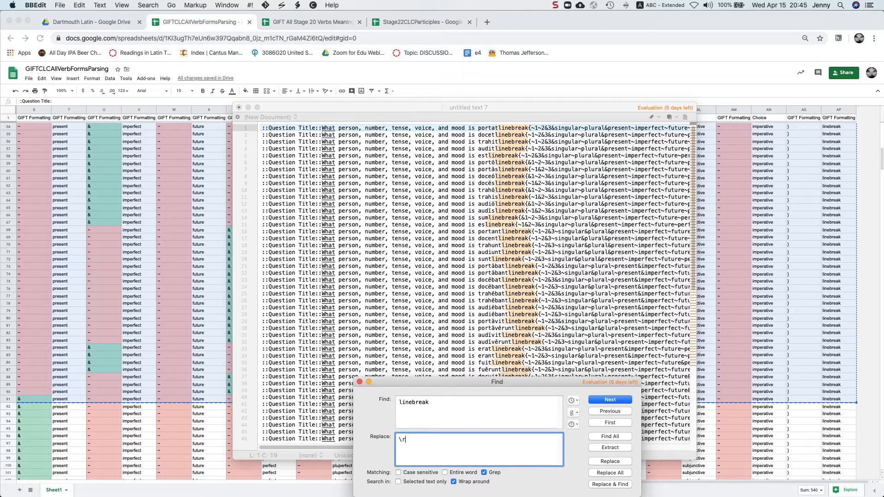
pyautogui.click(615, 474)
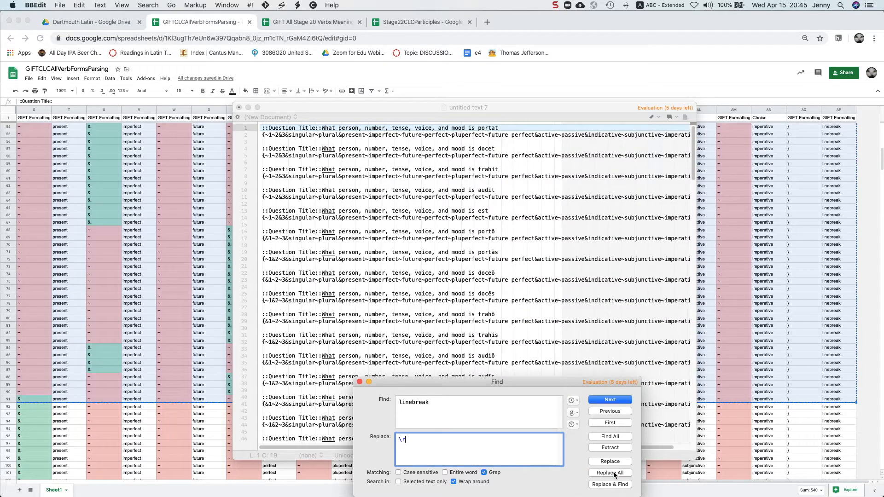
# Replace every & in the text with = and close the find-and-replace dialog
pyautogui.tripleClick(444, 401)
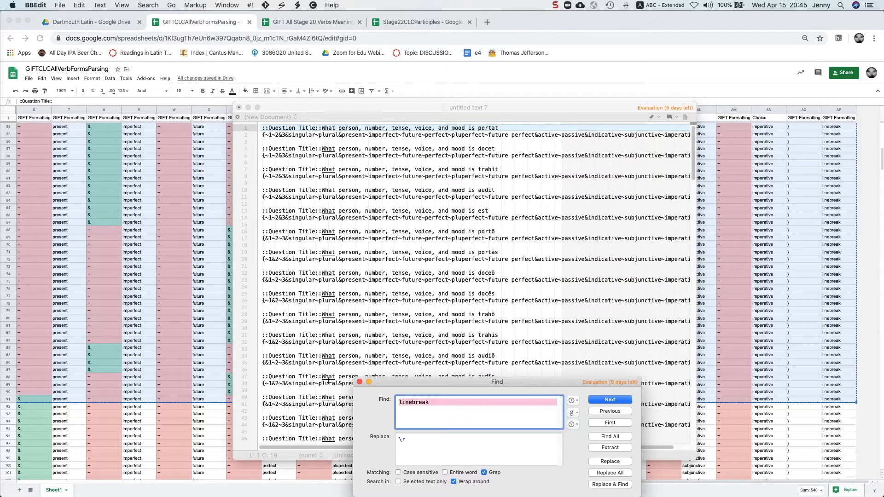
pyautogui.write('&')
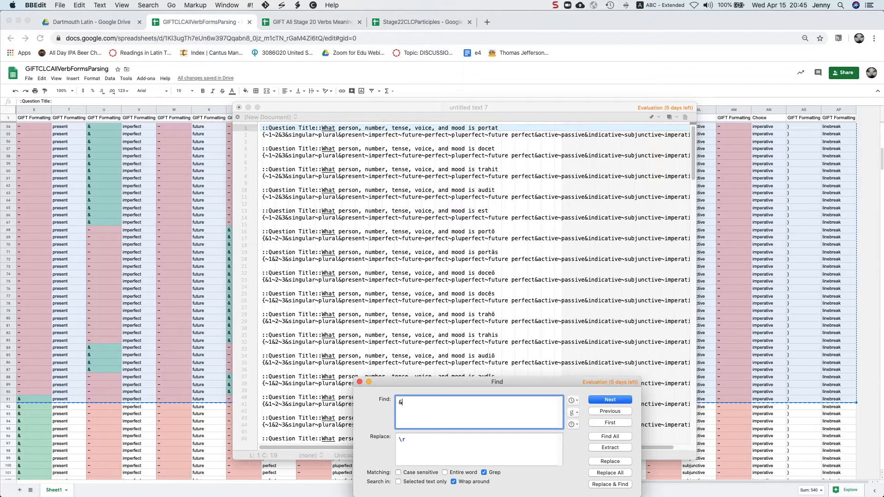
pyautogui.press('Tab')
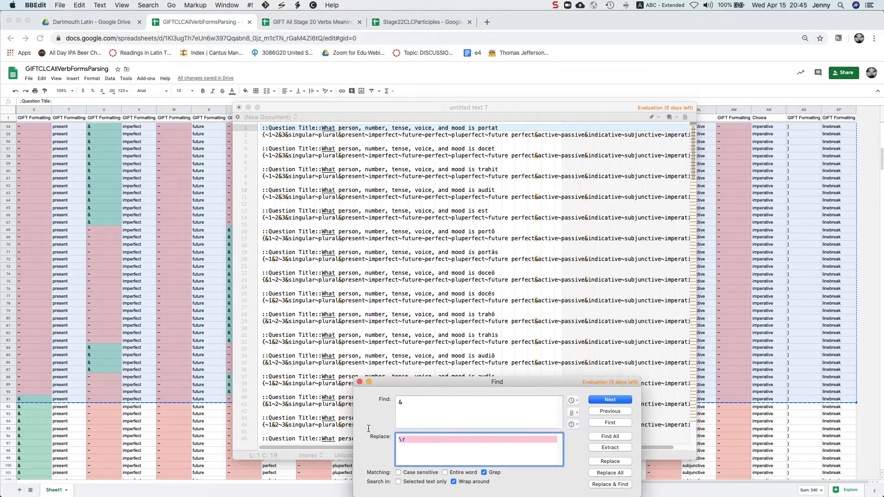
pyautogui.write('=')
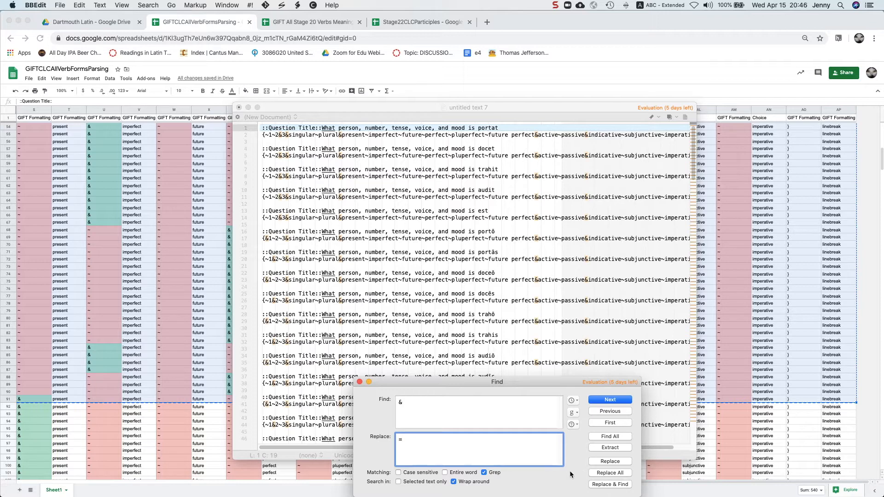
pyautogui.click(598, 473)
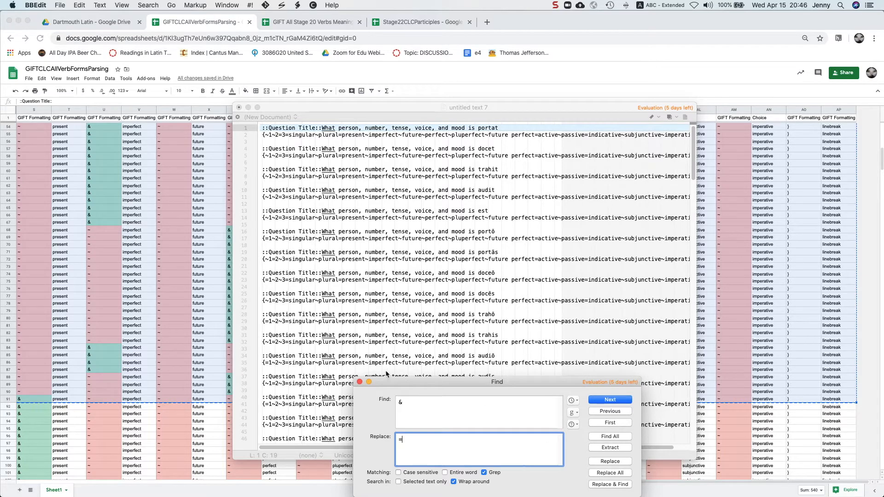
pyautogui.click(359, 381)
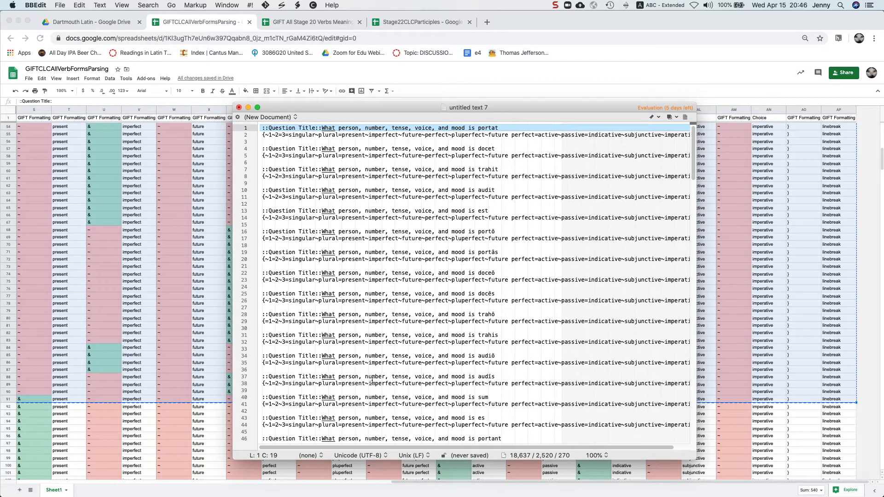
# Delete the empty last line after the final question and select the entire text for copying
pyautogui.scroll(-20, 372, 379)
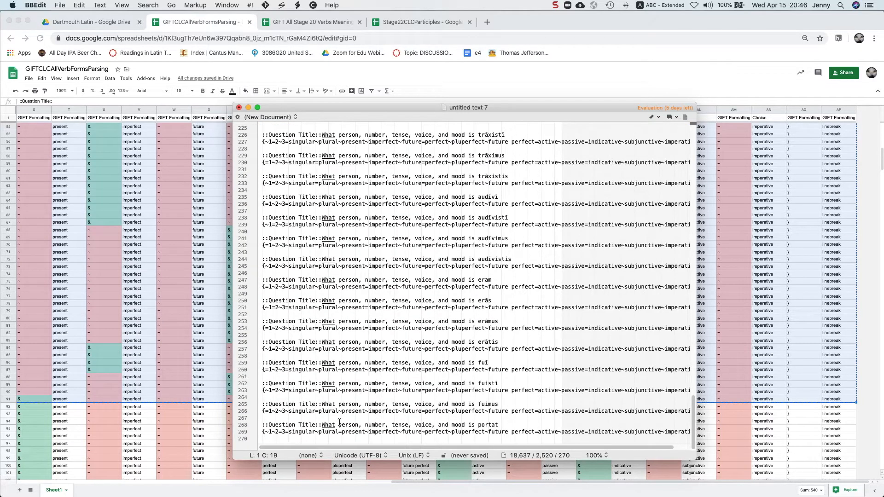
pyautogui.click(337, 440)
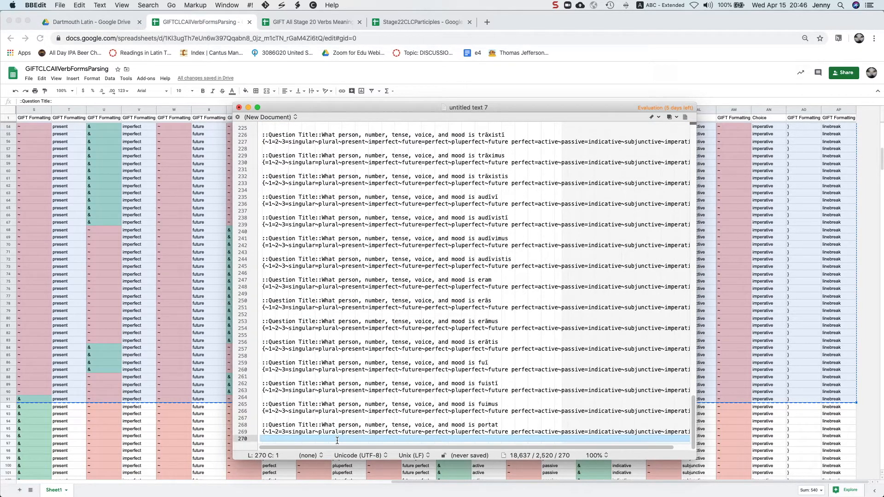
pyautogui.press('BackSpace')
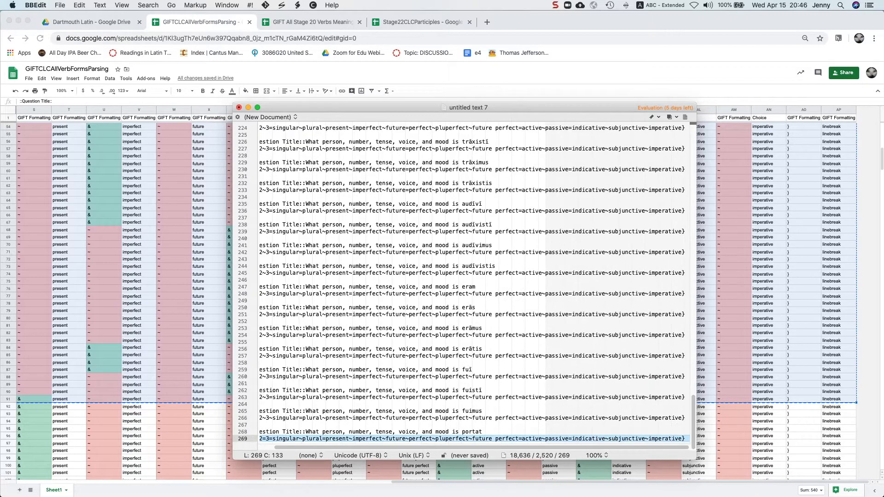
pyautogui.scroll(20, 310, 341)
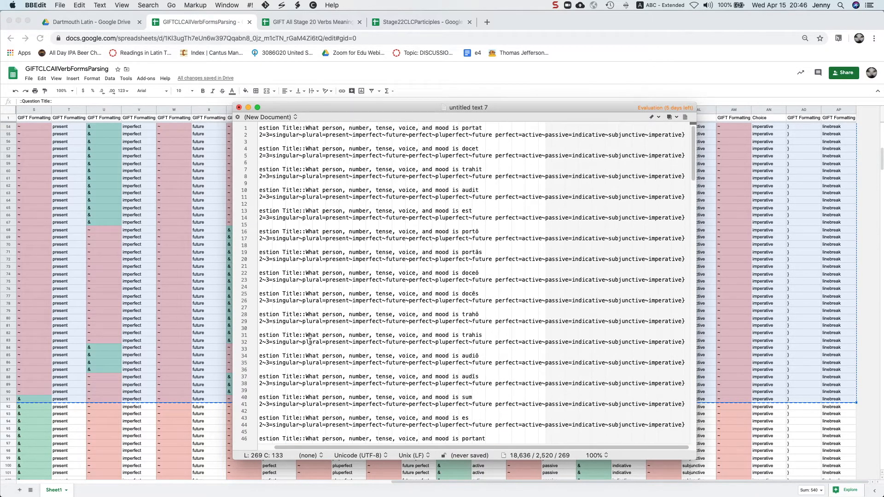
pyautogui.press('super+a')
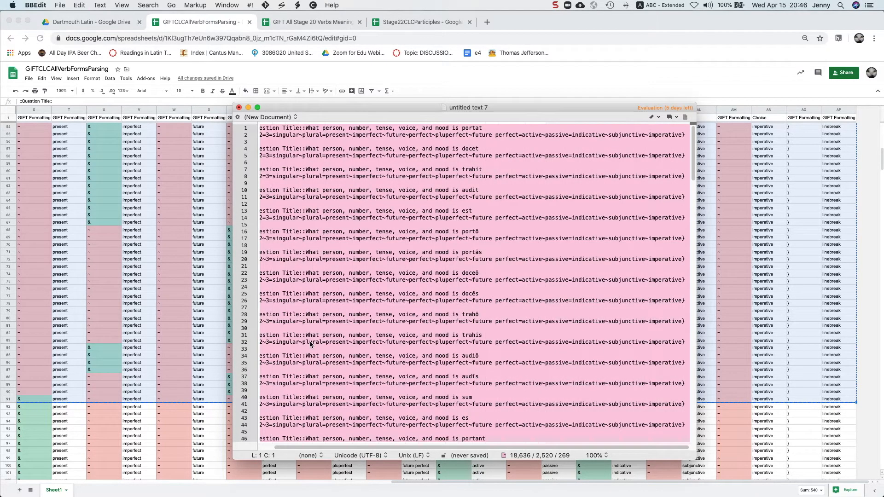
# Switch to the GIFT2QTI converter in Chrome and replace all of its sample quiz text with the copied GIFT questions
pyautogui.moveTo(498, 489)
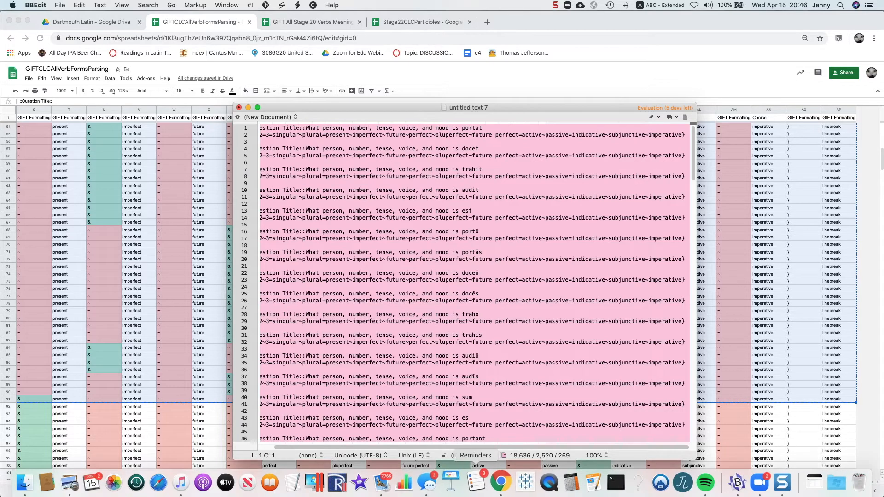
pyautogui.rightClick(498, 490)
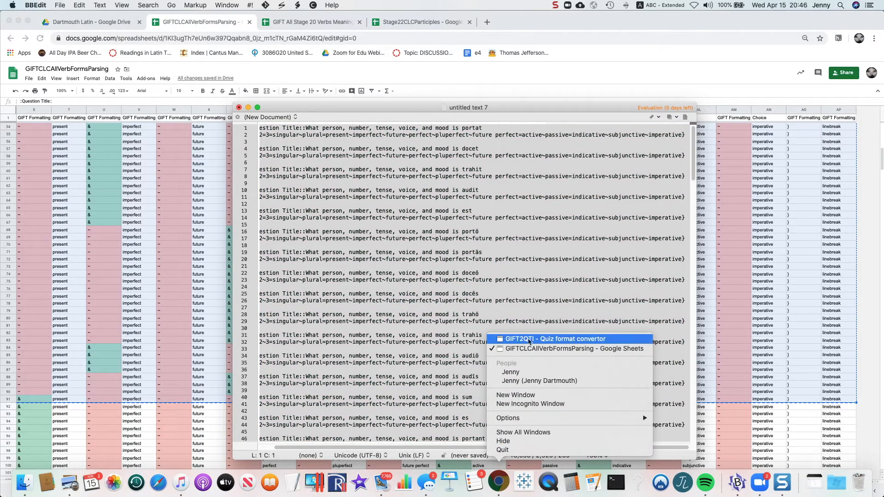
pyautogui.click(526, 340)
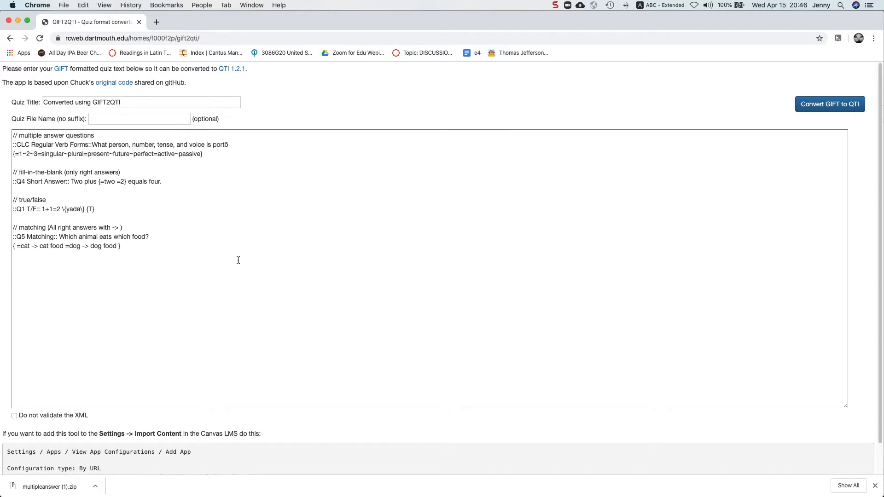
pyautogui.moveTo(238, 260); pyautogui.dragTo(42, 107)
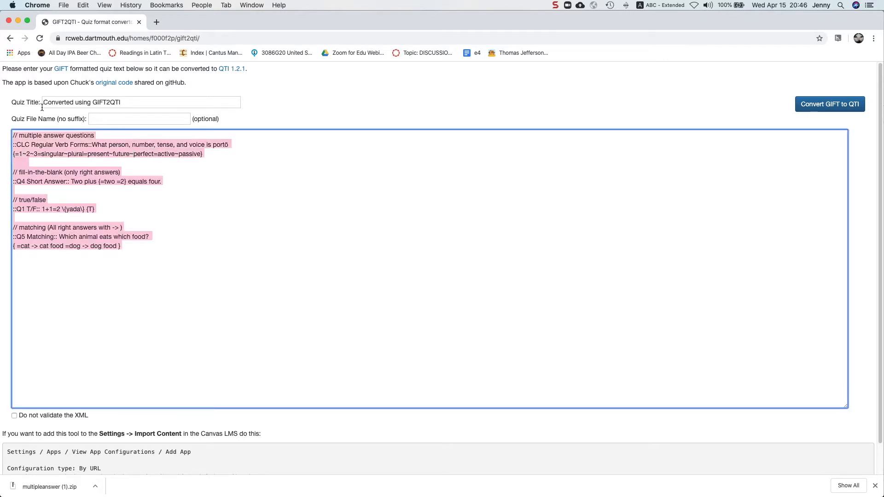
pyautogui.press('super+v')
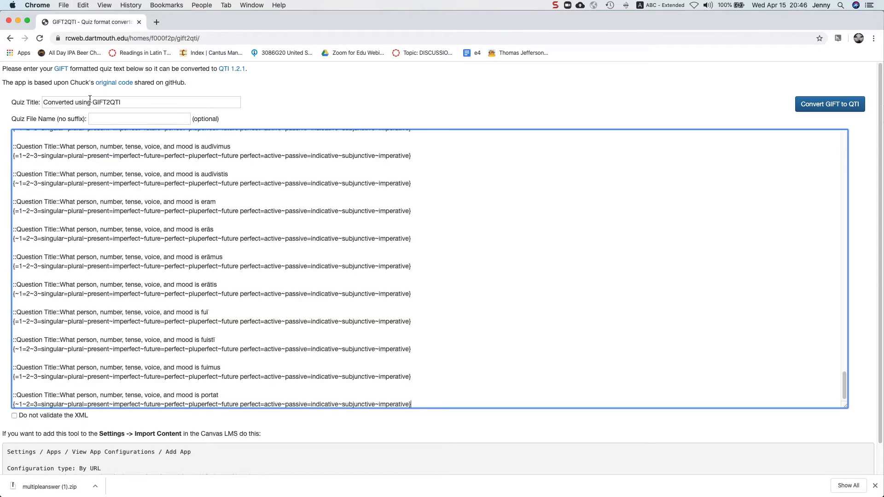
# Set the quiz title to "Stage 12 Verb Parsing" and the quiz file name to Stage12VerbParsing
pyautogui.moveTo(133, 102); pyautogui.dragTo(7, 63)
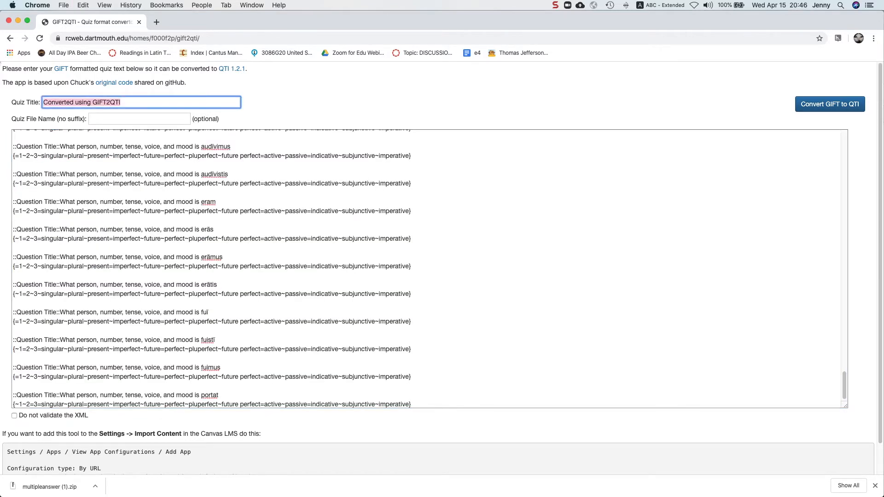
pyautogui.write('Stage')
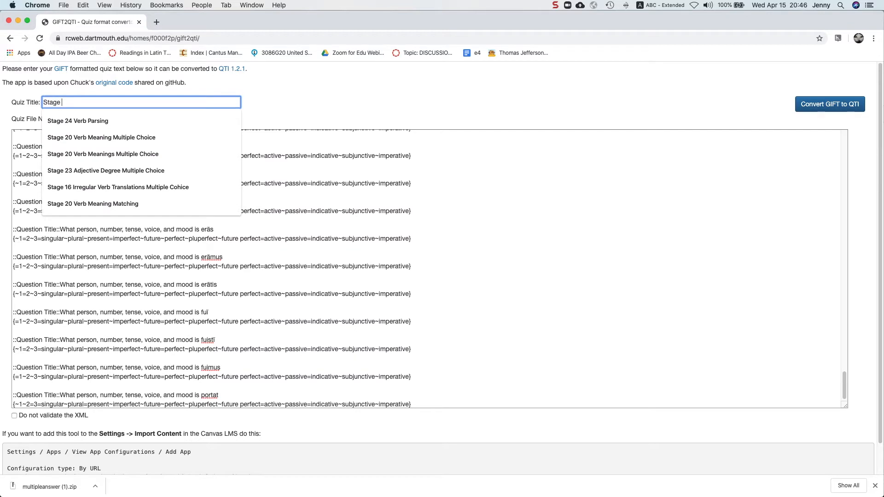
pyautogui.write(' 12 V')
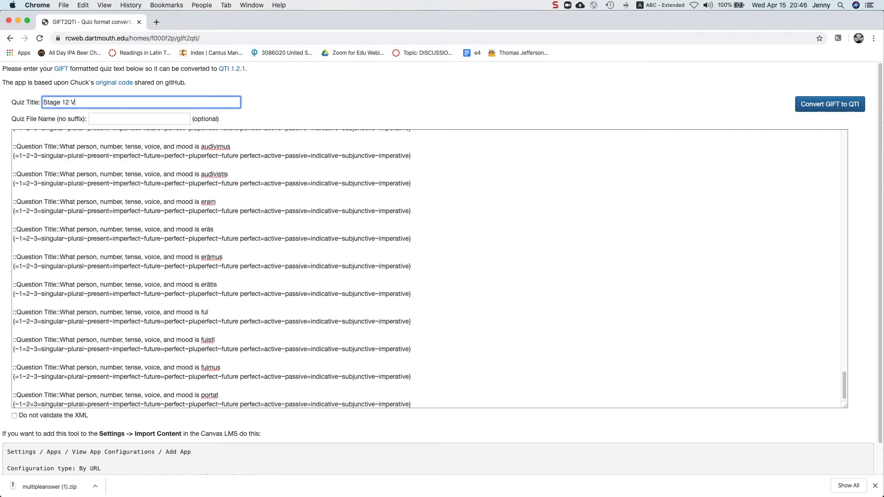
pyautogui.write('erb Parsing')
pyautogui.click(122, 119)
pyautogui.write('Stage12VerbParsing')
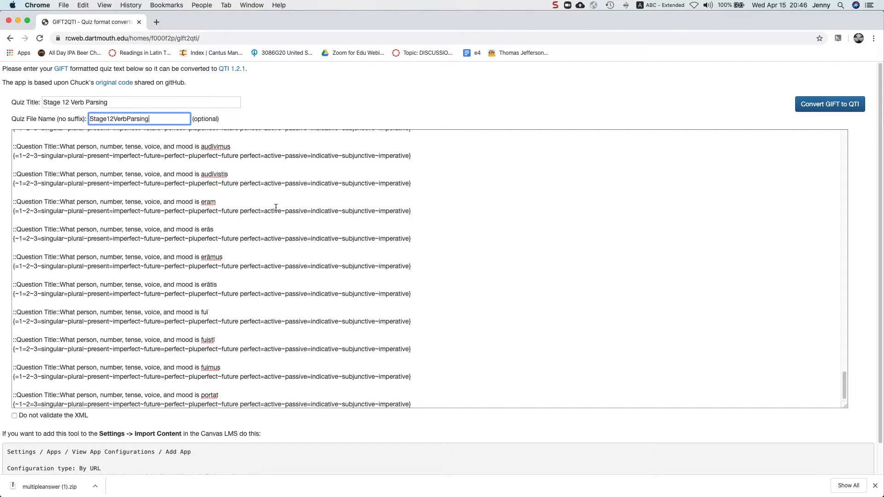
# Convert the GIFT text to QTI, download the result as a ZIP and close the conversion dialog
pyautogui.click(817, 106)
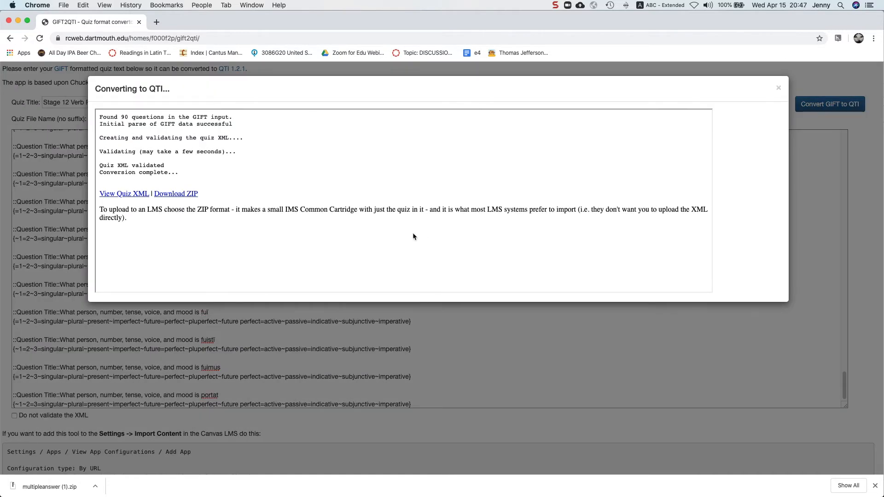
pyautogui.click(170, 195)
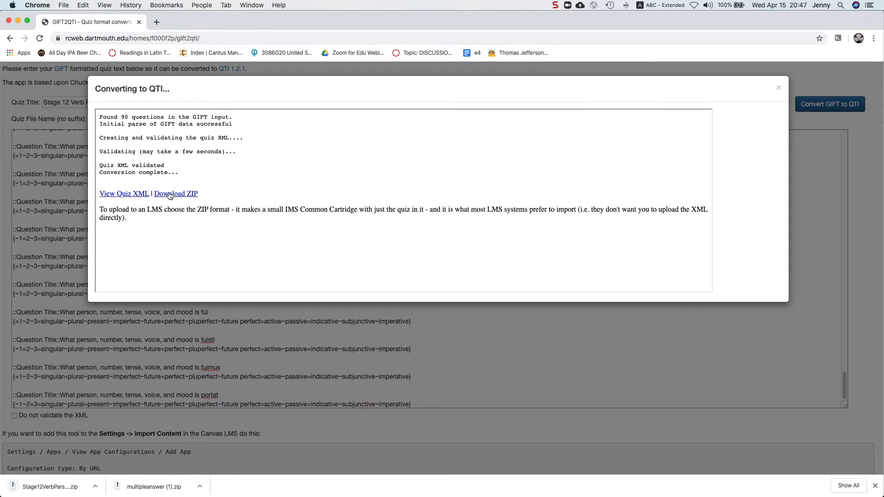
pyautogui.click(777, 90)
# Switch to Canvas in the Dartmouth Chrome profile and open "Fake Quiz to Access Question Banks" from the Intermediate Latin All Sections course's Storage module
pyautogui.moveTo(588, 481)
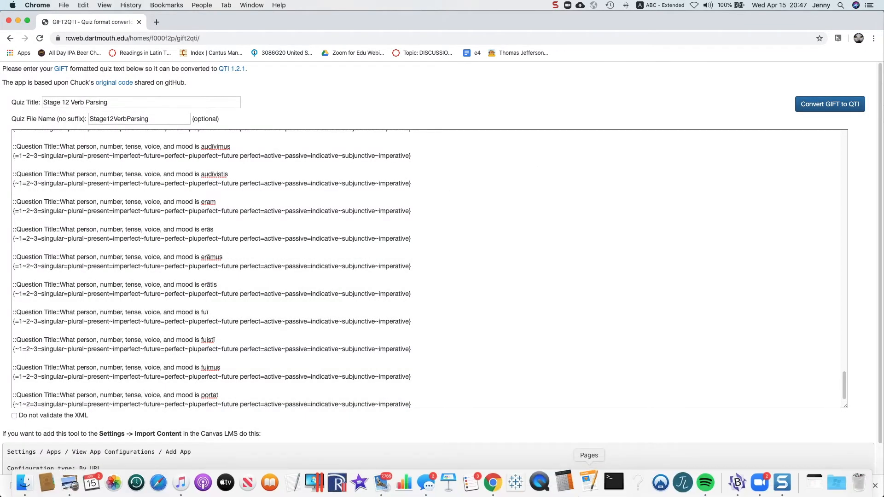
pyautogui.rightClick(495, 492)
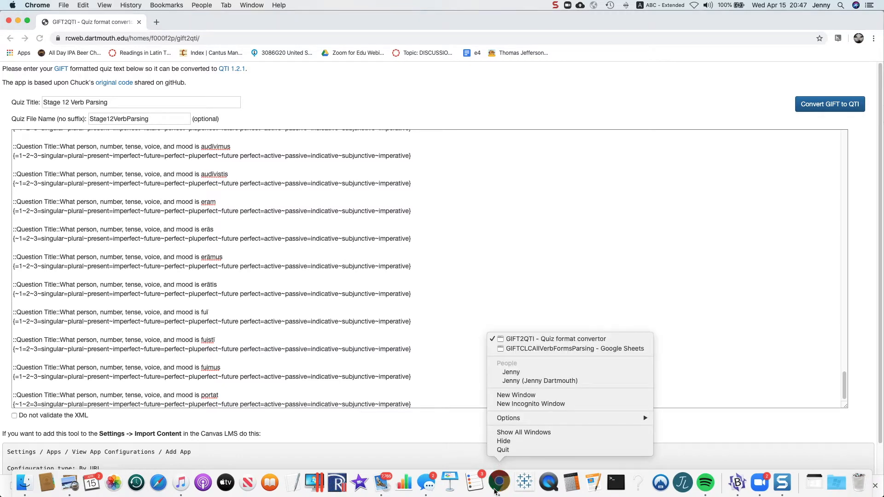
pyautogui.click(536, 381)
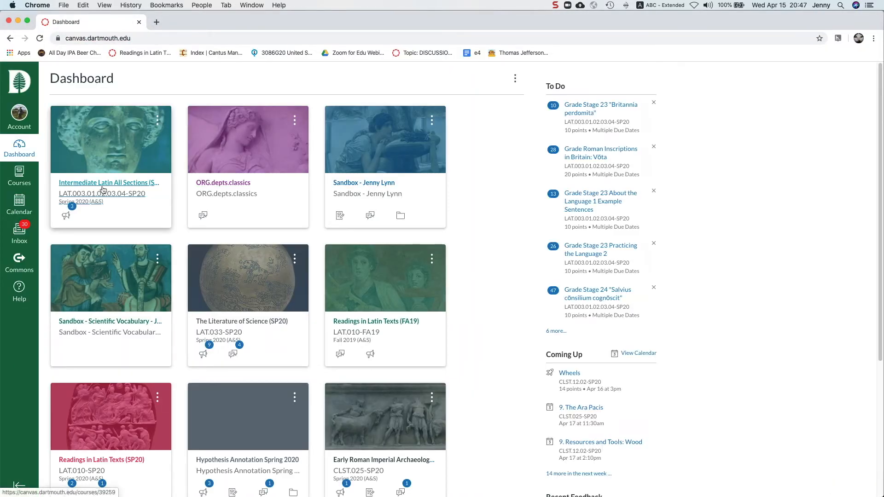
pyautogui.click(103, 190)
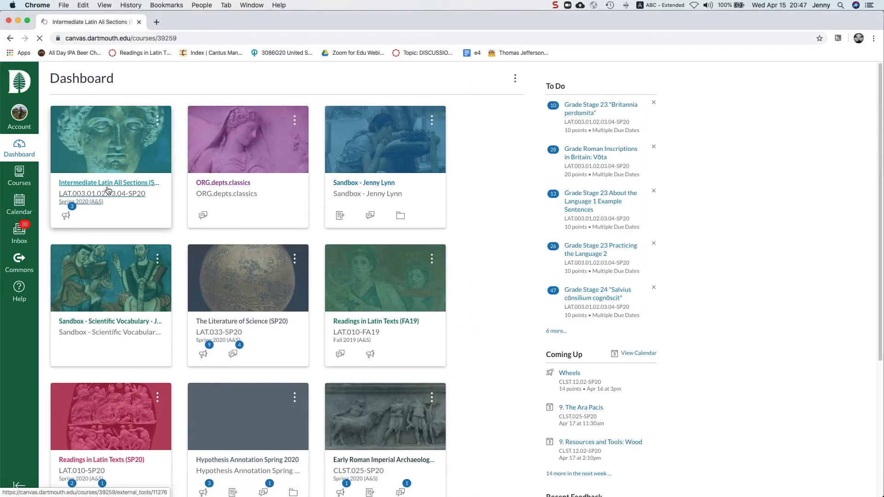
pyautogui.scroll(-20, 466, 367)
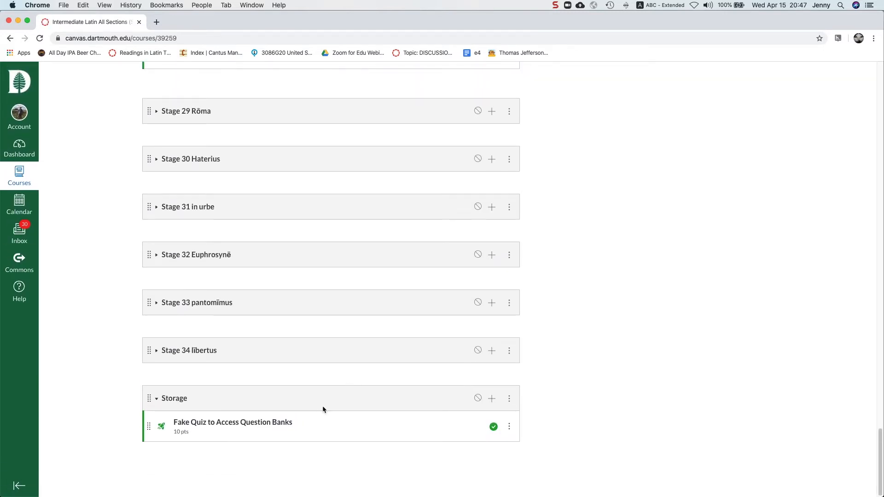
pyautogui.click(269, 423)
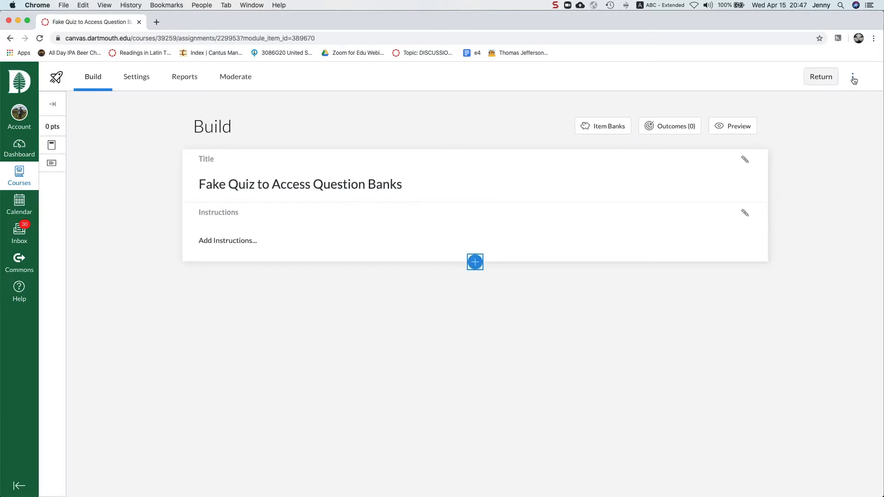
# Open the item bank management page and create a new bank named "Stage 12 Verb Parsing"
pyautogui.click(853, 80)
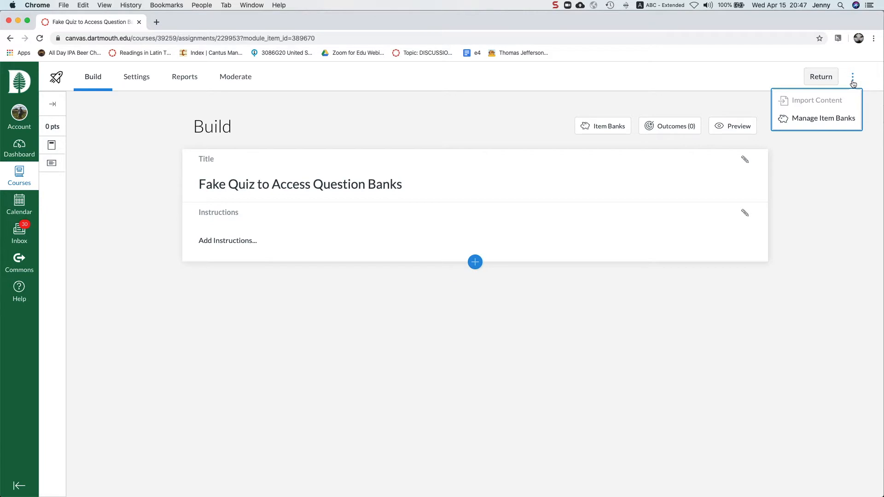
pyautogui.click(843, 119)
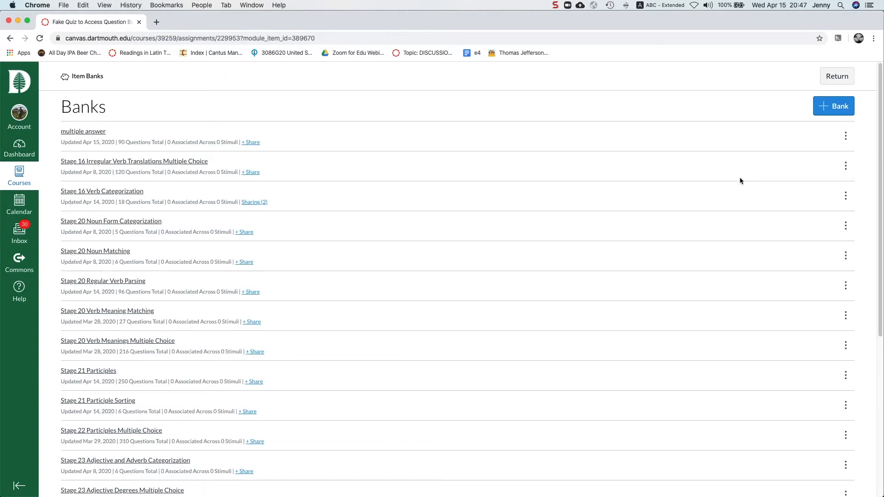
pyautogui.click(837, 110)
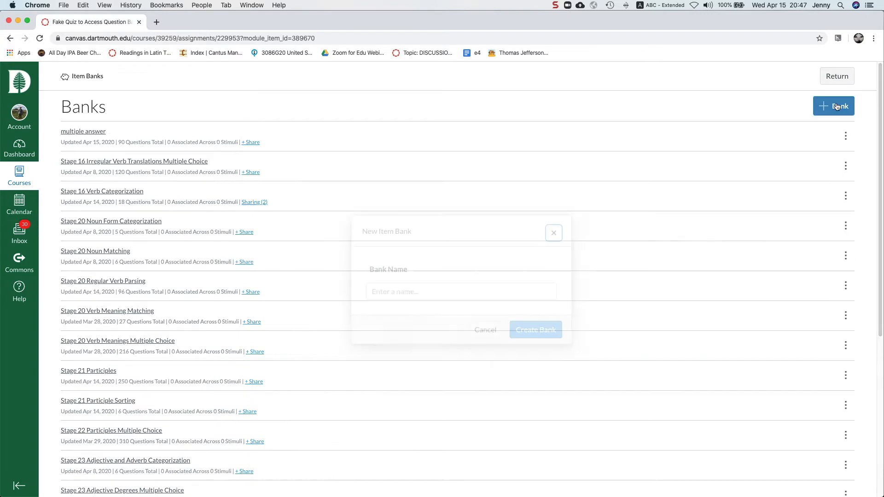
pyautogui.click(502, 291)
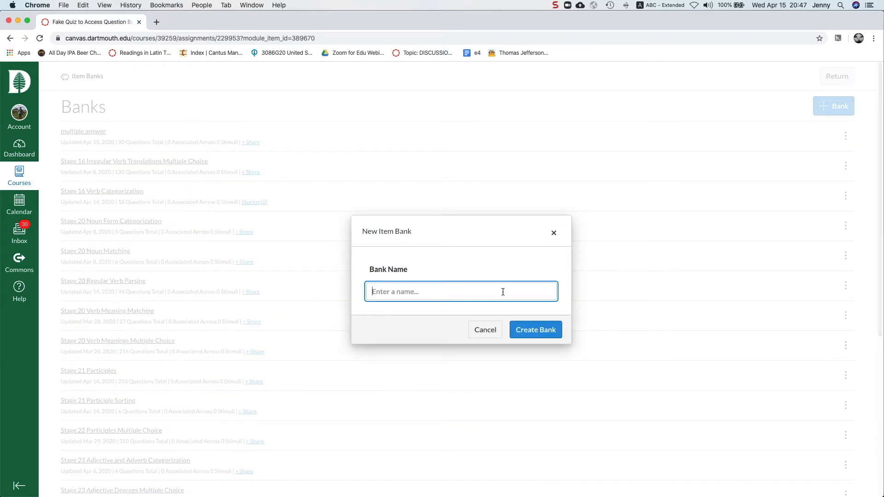
pyautogui.write('Stage 12 Verb Parsing')
pyautogui.click(536, 335)
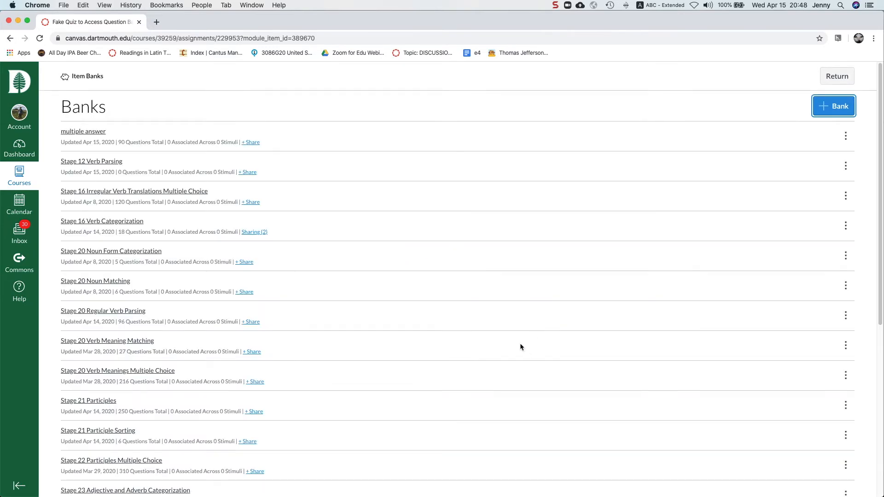
# Import Stage12VerbParsing.zip from the Downloads folder into the Stage 12 Verb Parsing bank and close the import dialog
pyautogui.click(88, 161)
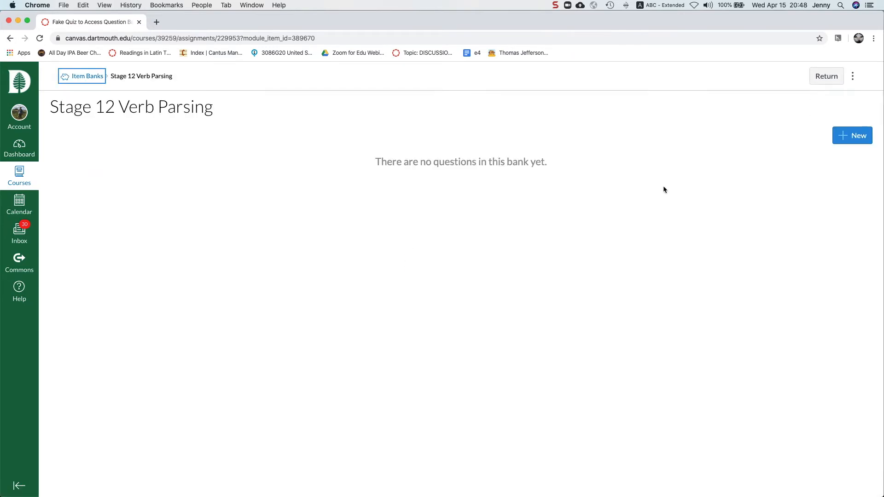
pyautogui.click(853, 77)
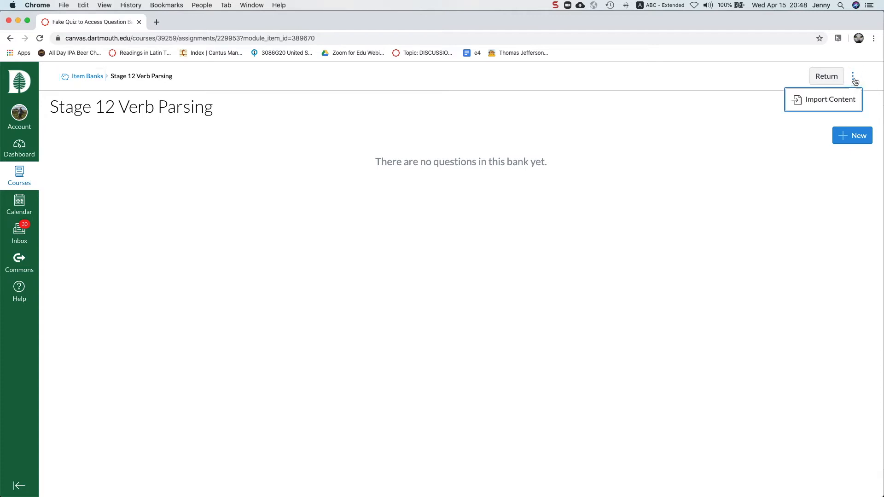
pyautogui.click(824, 99)
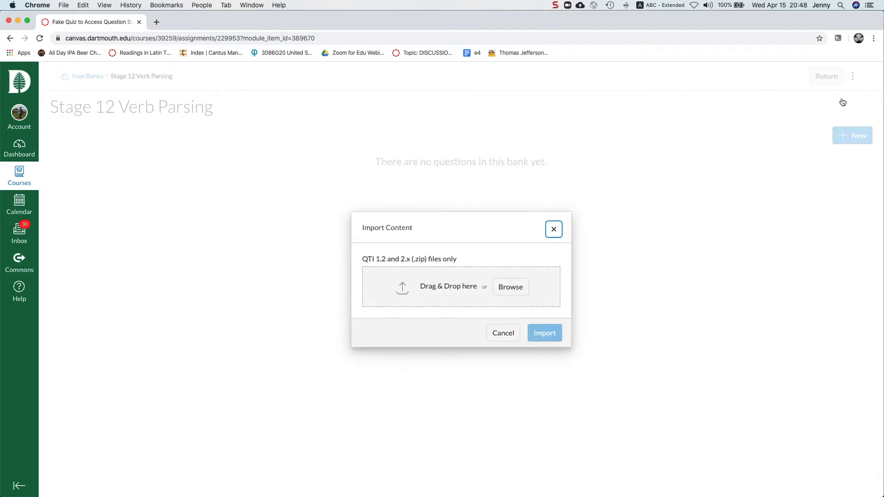
pyautogui.click(511, 289)
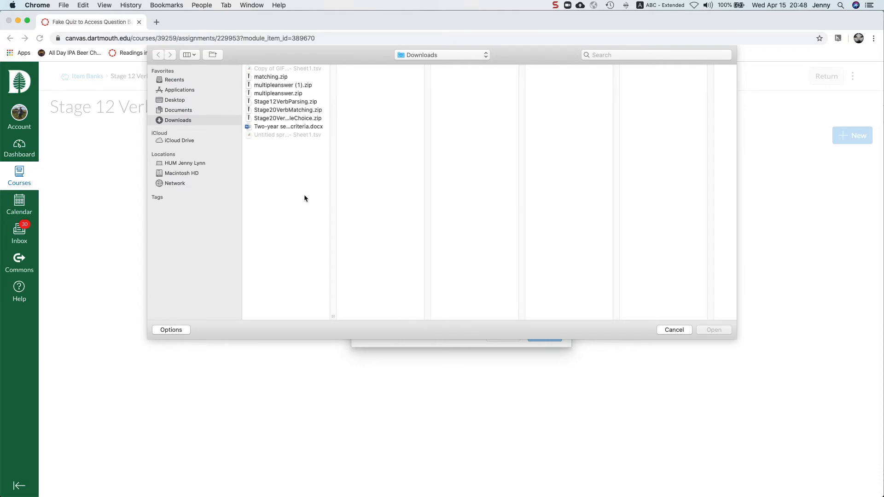
pyautogui.click(303, 102)
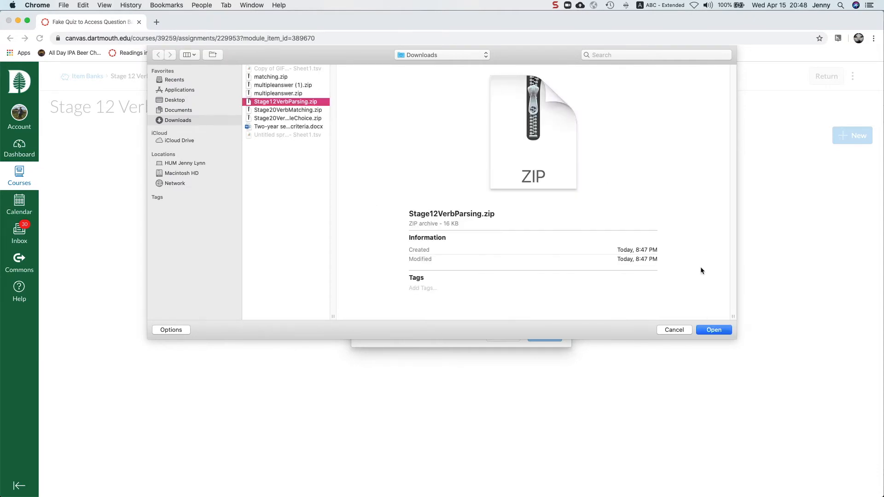
pyautogui.click(725, 331)
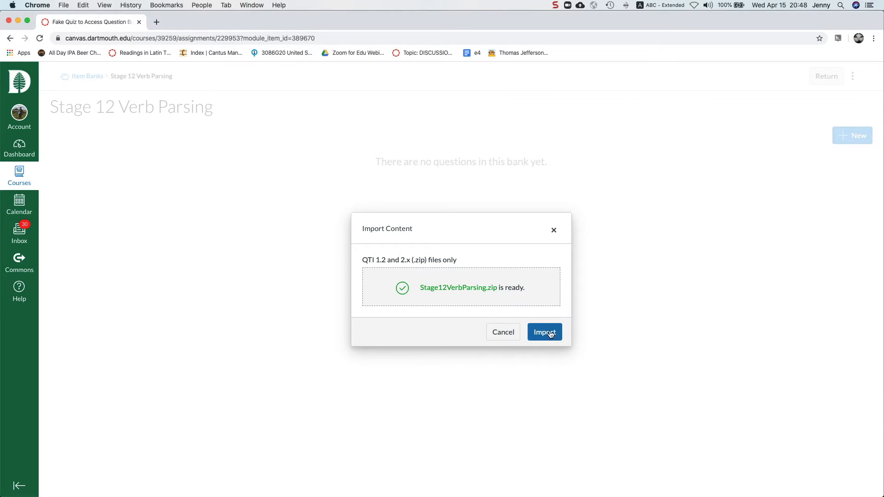
pyautogui.click(549, 331)
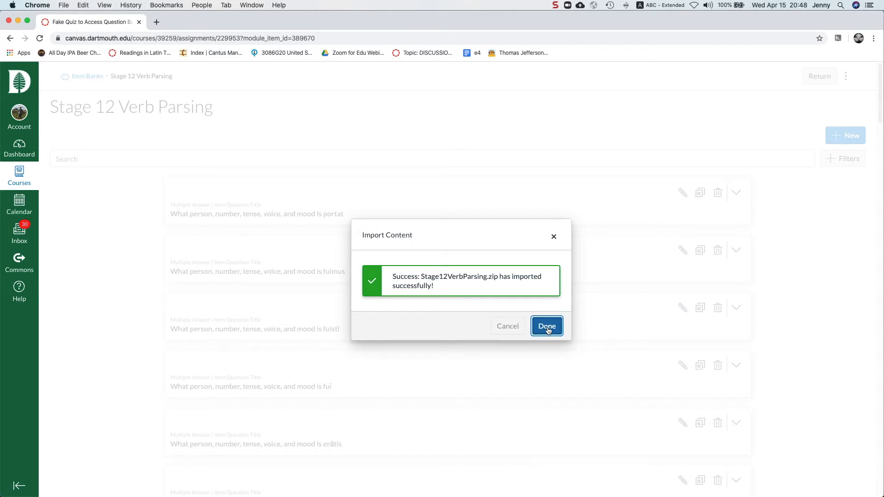
pyautogui.click(547, 326)
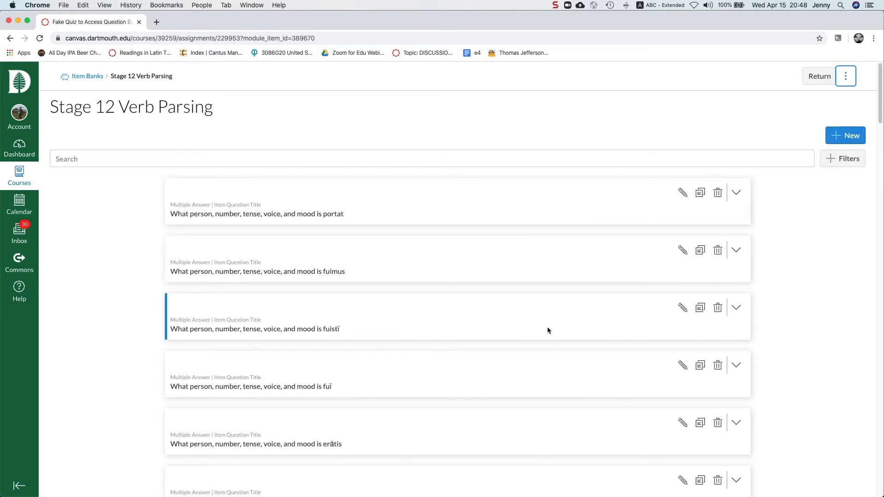
# Look through the imported questions and expand the "portat" question to check its answer choices
pyautogui.scroll(-20, 547, 330)
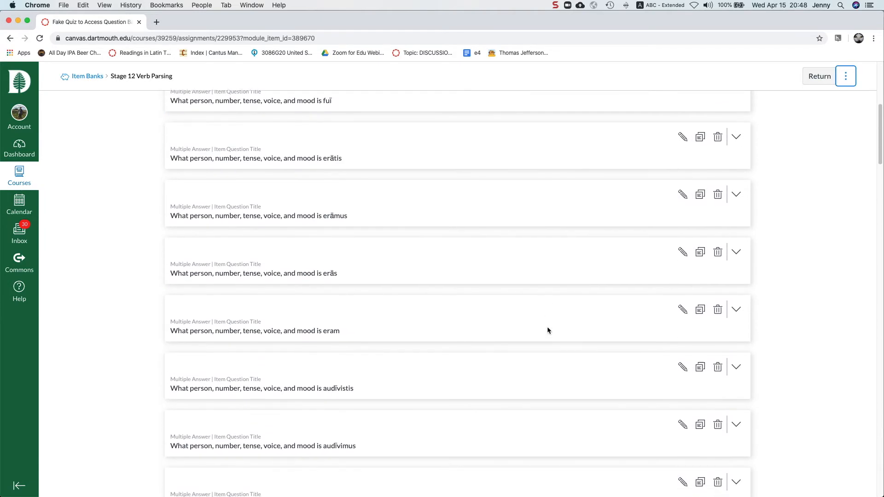
pyautogui.scroll(-15, 547, 330)
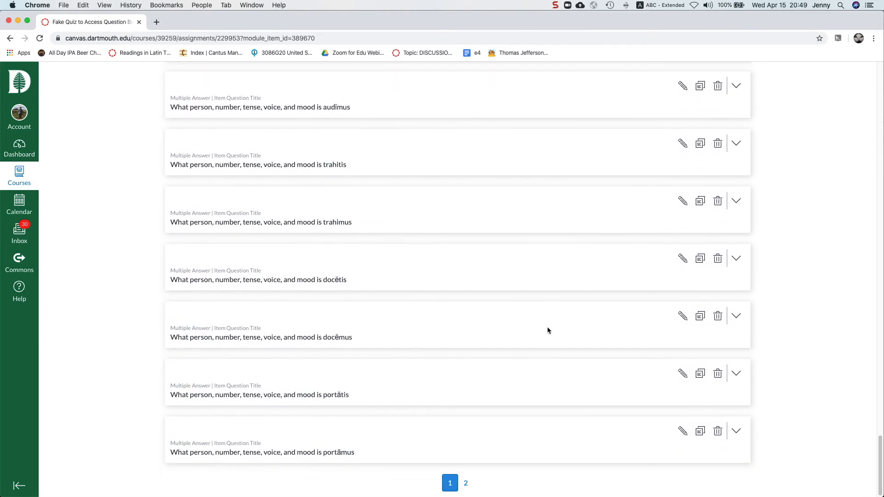
pyautogui.scroll(20, 547, 330)
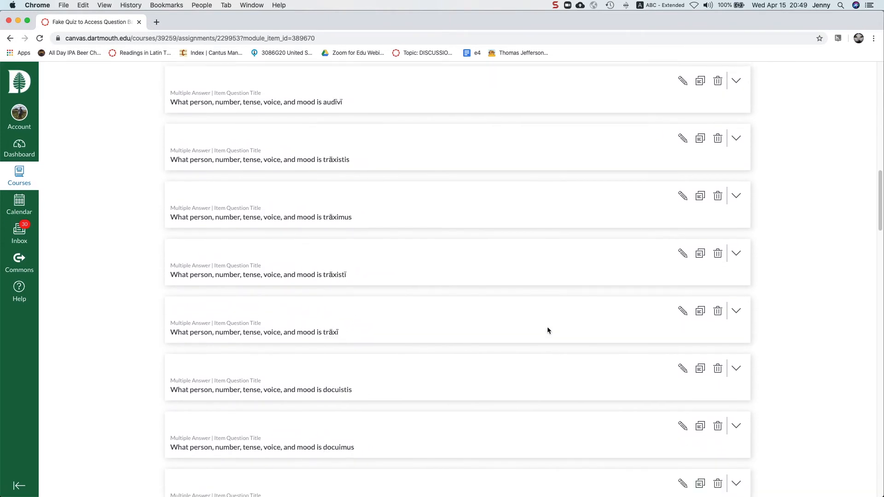
pyautogui.click(736, 192)
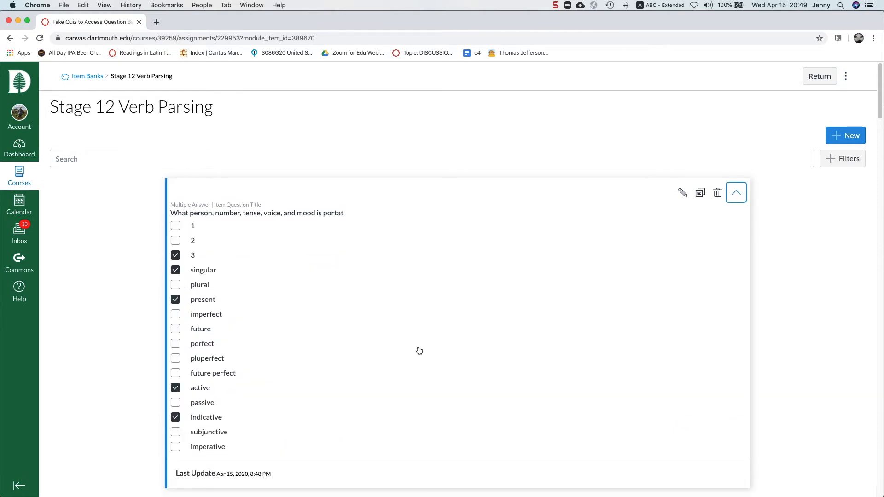
pyautogui.scroll(-1, 419, 351)
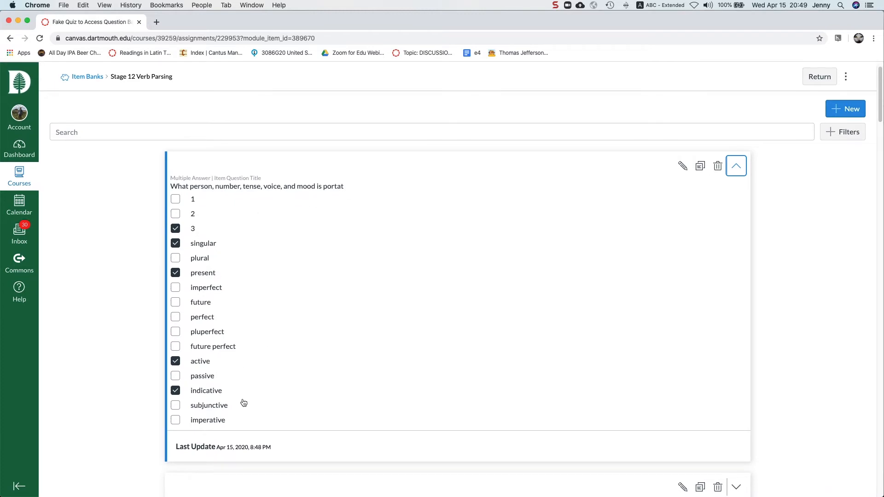
# Collapse the "portat" question and go back from the item bank to the quiz's Build page
pyautogui.click(736, 166)
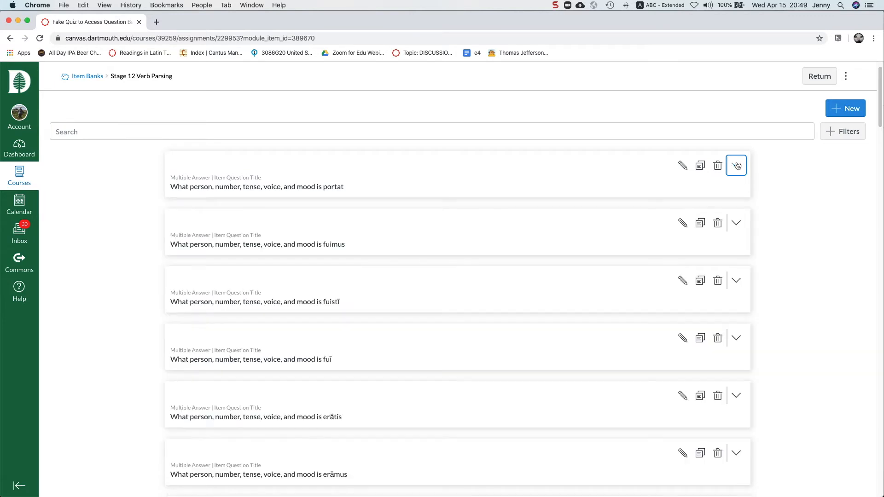
pyautogui.scroll(2, 802, 232)
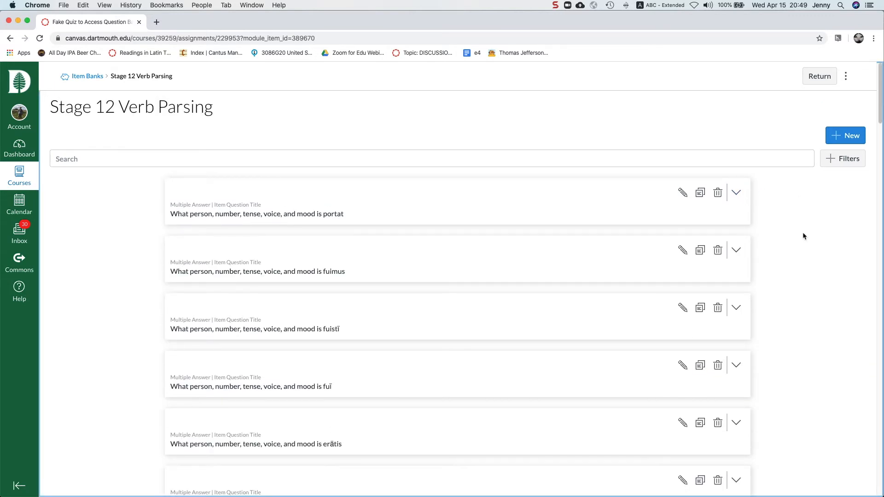
pyautogui.click(10, 39)
pyautogui.click(10, 39)
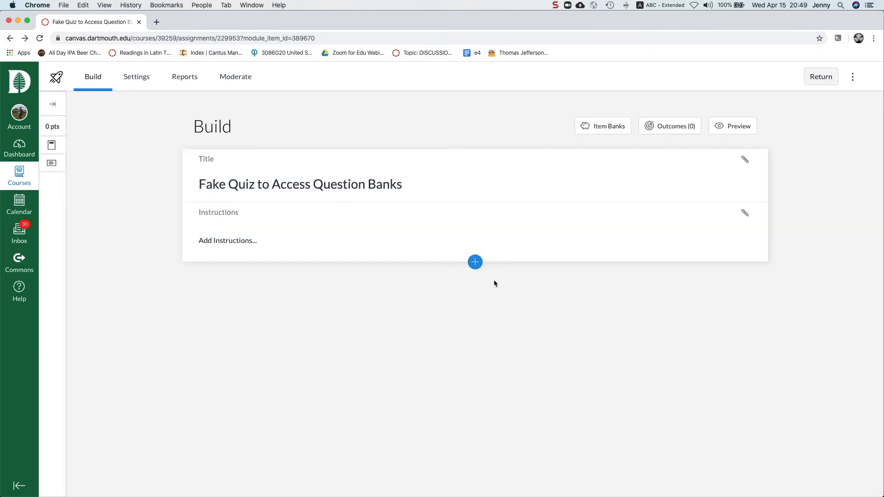
# Insert all questions from the Stage 12 Verb Parsing item bank into the quiz and close the bank list
pyautogui.click(475, 262)
pyautogui.click(549, 297)
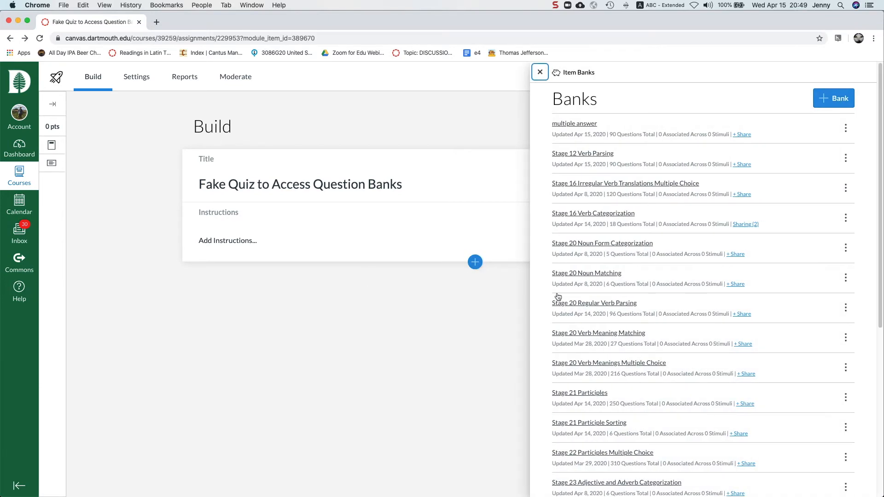
pyautogui.click(583, 154)
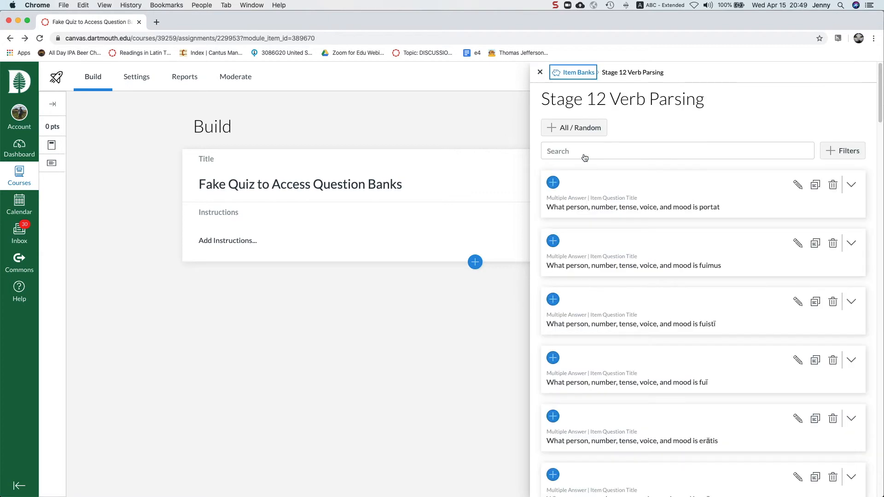
pyautogui.click(580, 131)
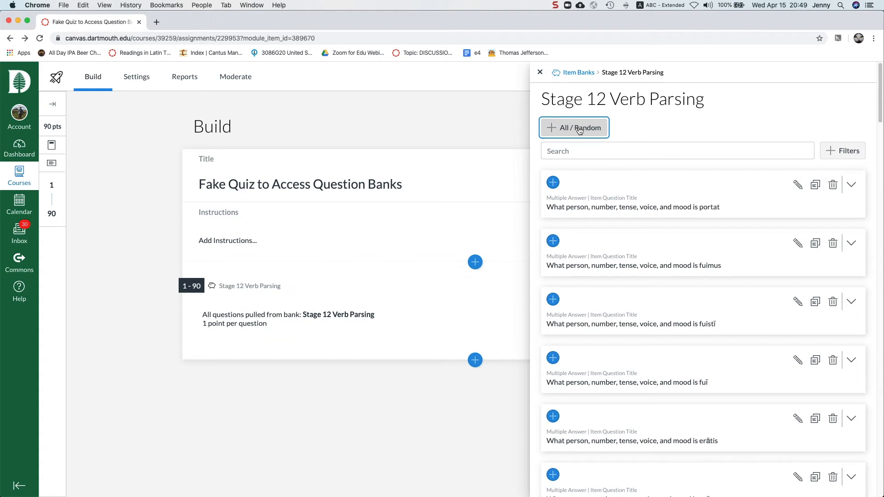
pyautogui.click(539, 72)
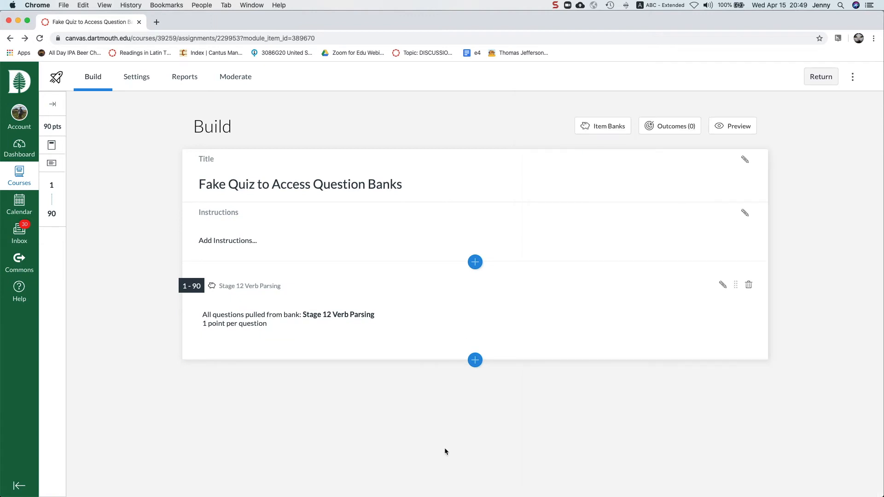
# Set the Stage 12 Verb Parsing block to randomly select 5 questions and save the block
pyautogui.click(424, 331)
pyautogui.click(423, 331)
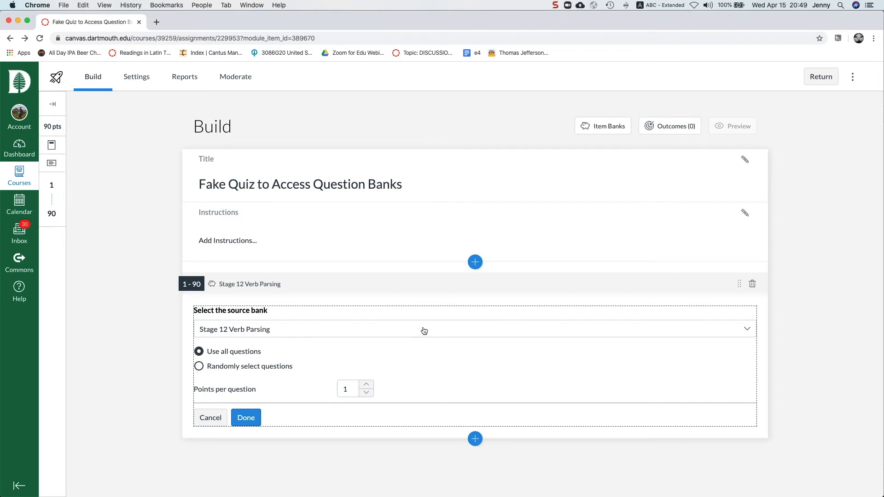
pyautogui.rightClick(435, 369)
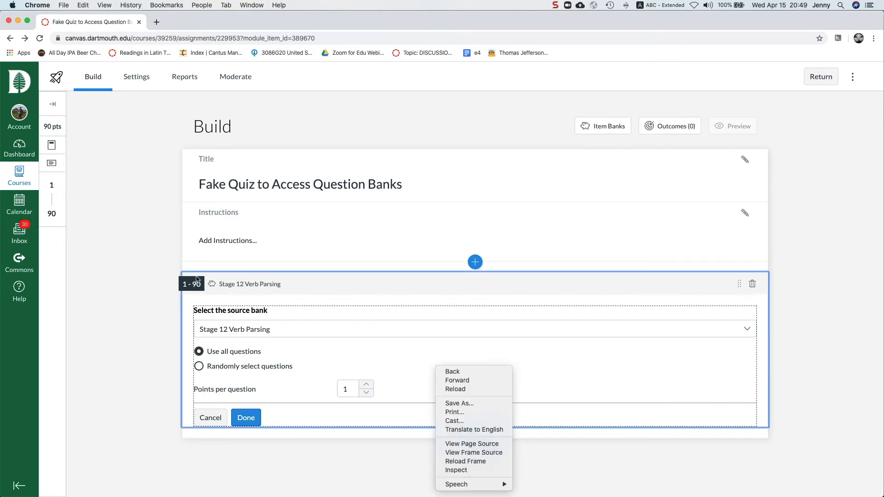
pyautogui.click(333, 359)
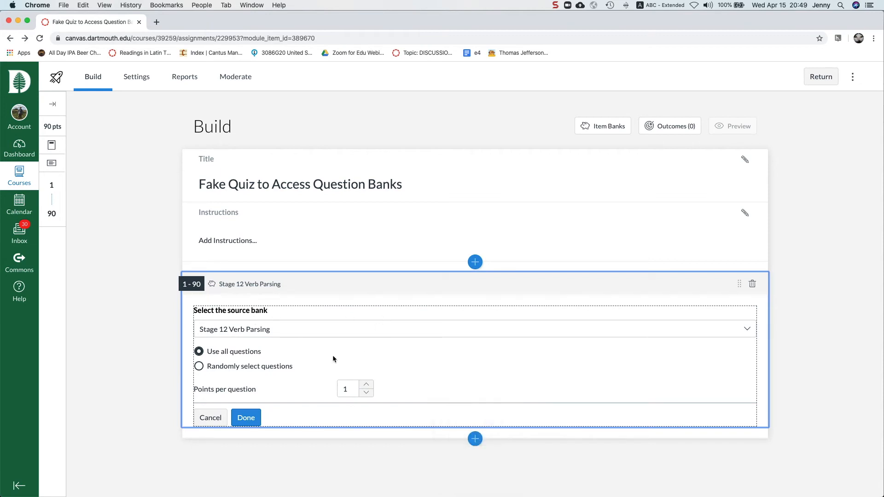
pyautogui.click(199, 367)
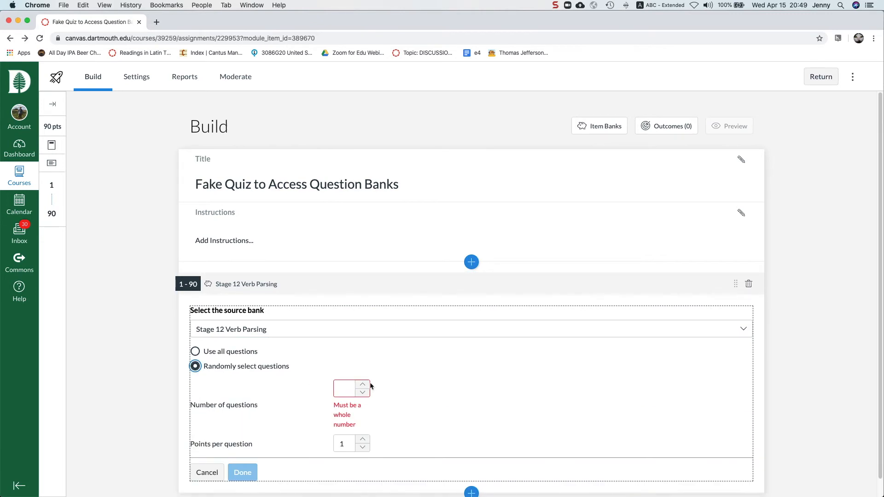
pyautogui.click(362, 385)
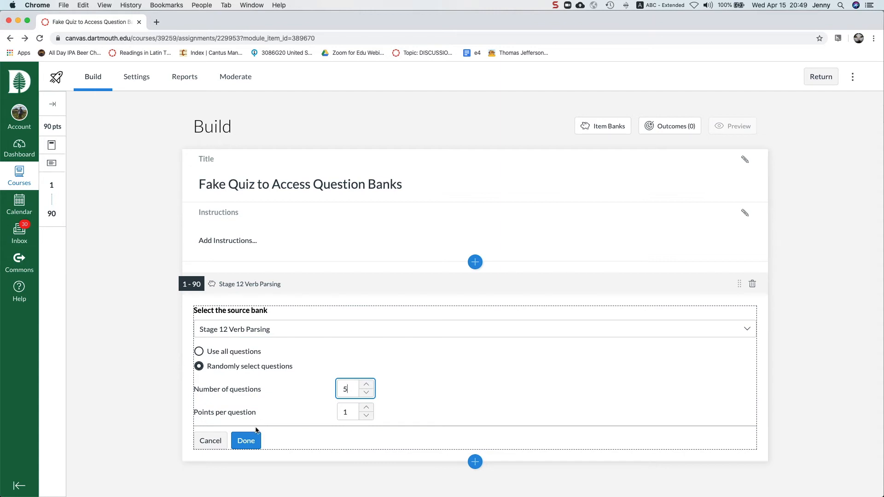
pyautogui.click(249, 441)
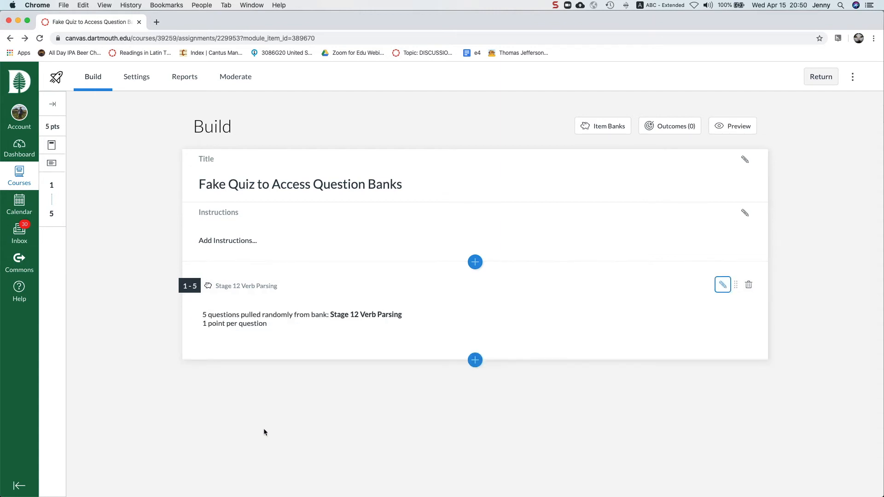
# Add all questions from the Stage 16 Irregular Verb Translations Multiple Choice bank below the Stage 12 block
pyautogui.click(475, 360)
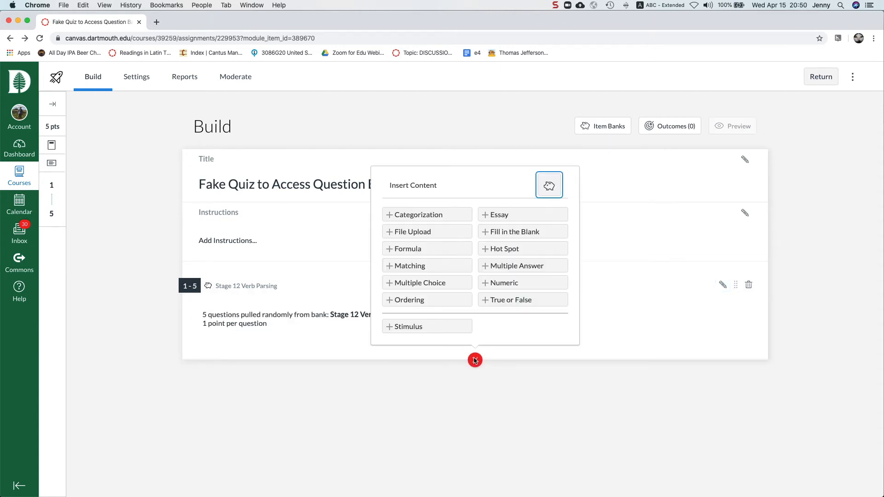
pyautogui.click(548, 186)
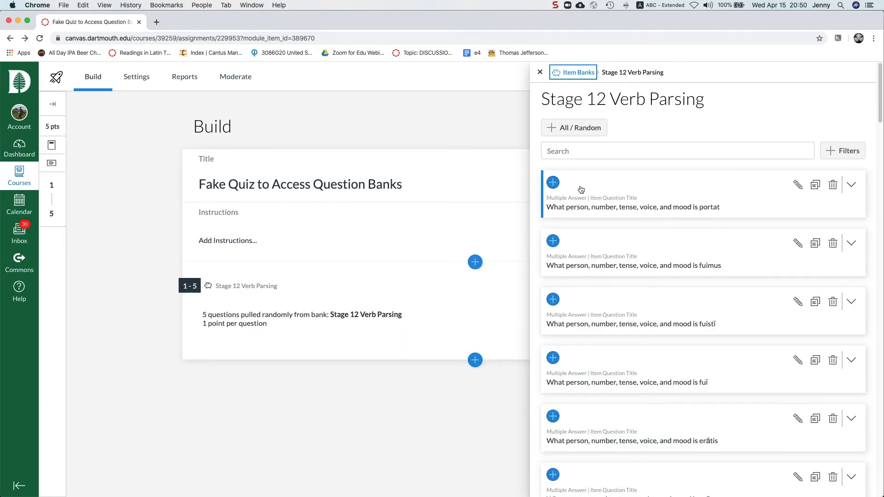
pyautogui.click(573, 74)
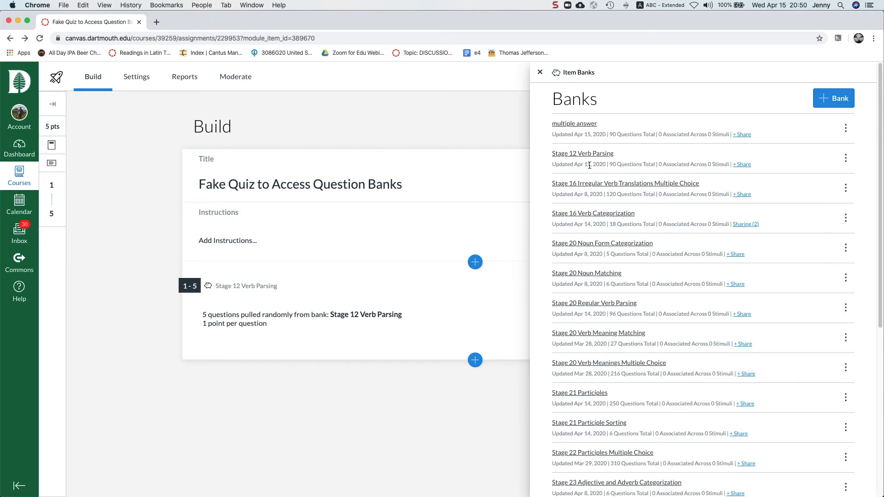
pyautogui.click(589, 184)
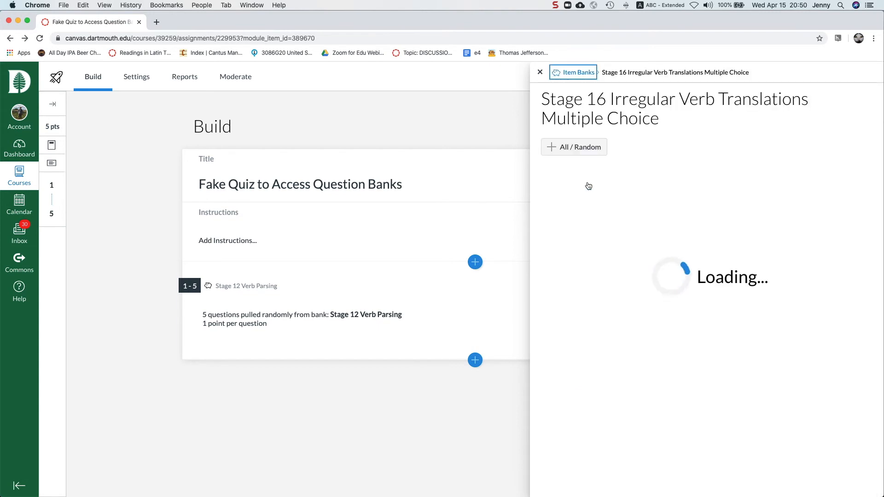
pyautogui.click(581, 152)
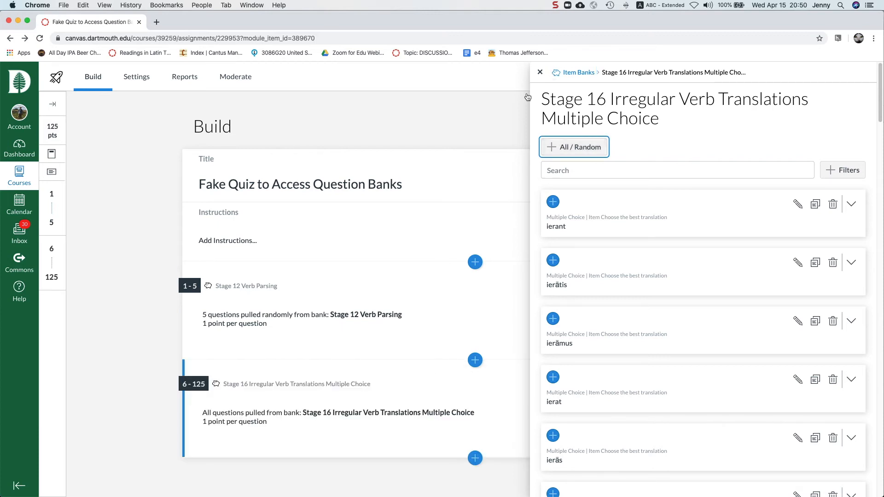
pyautogui.click(540, 72)
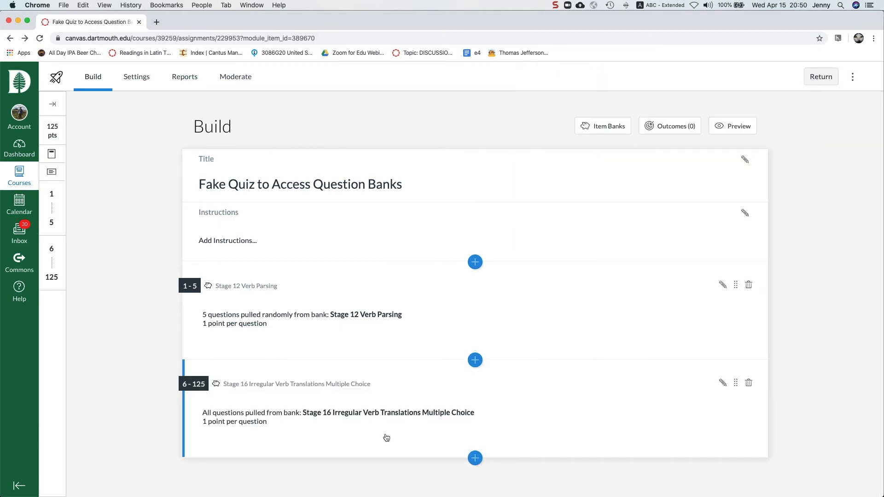
# Set the Stage 16 Irregular Verb Translations Multiple Choice block to randomly select 1 question and save it
pyautogui.click(388, 426)
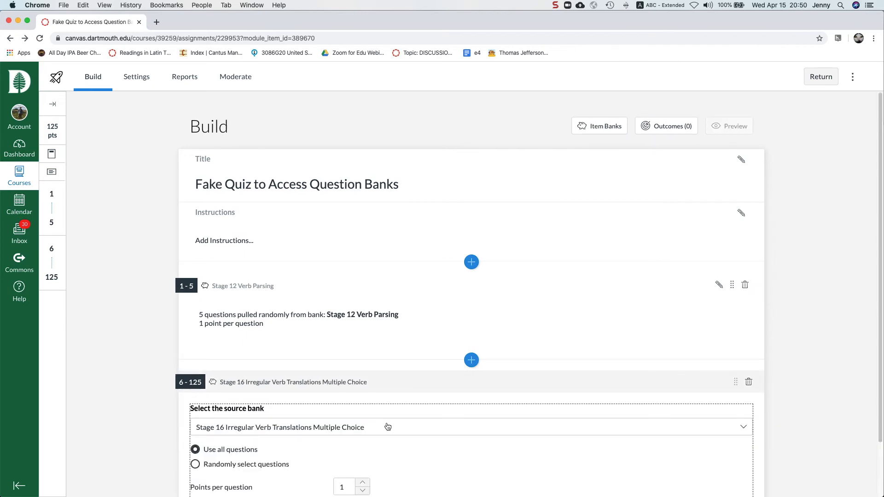
pyautogui.click(195, 403)
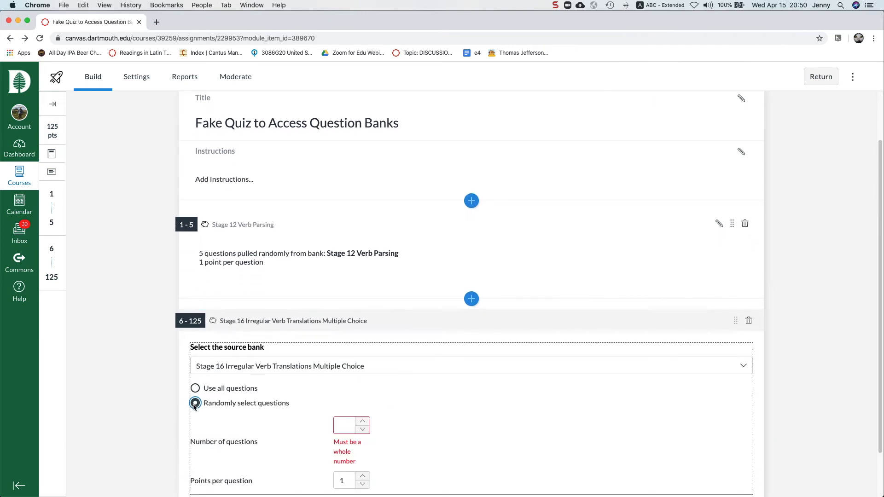
pyautogui.click(361, 423)
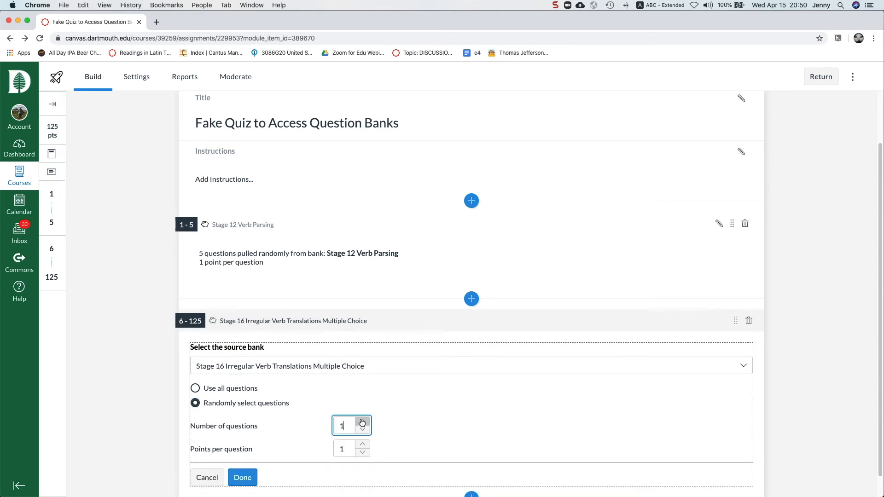
pyautogui.click(243, 478)
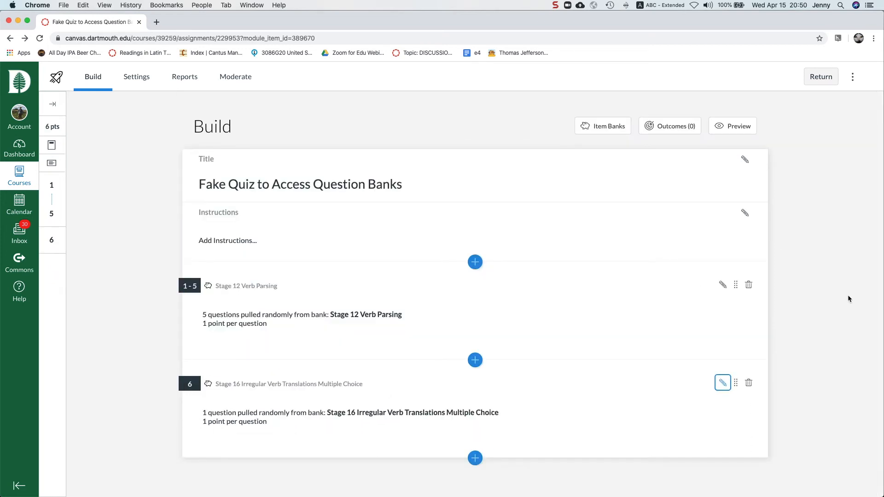
# Preview the quiz and answer the docēbāmus question with 1, plural, imperfect, active and indicative, continuing to question 2
pyautogui.click(736, 126)
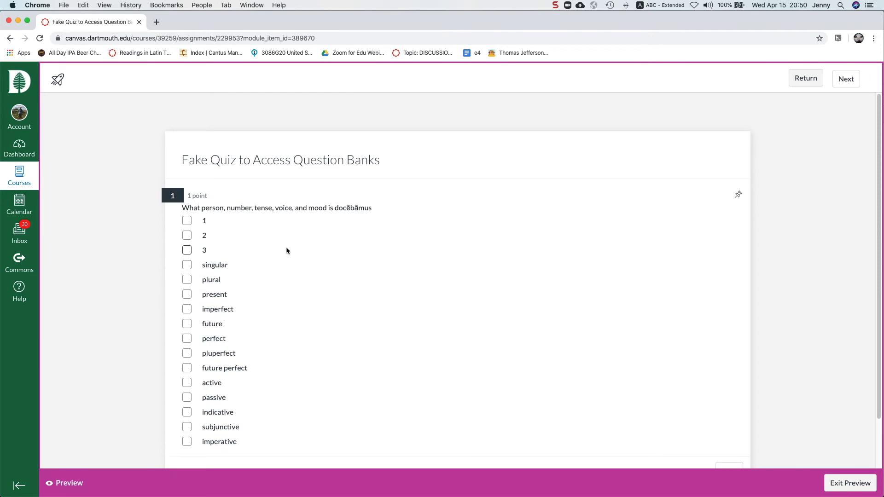
pyautogui.scroll(-3, 286, 248)
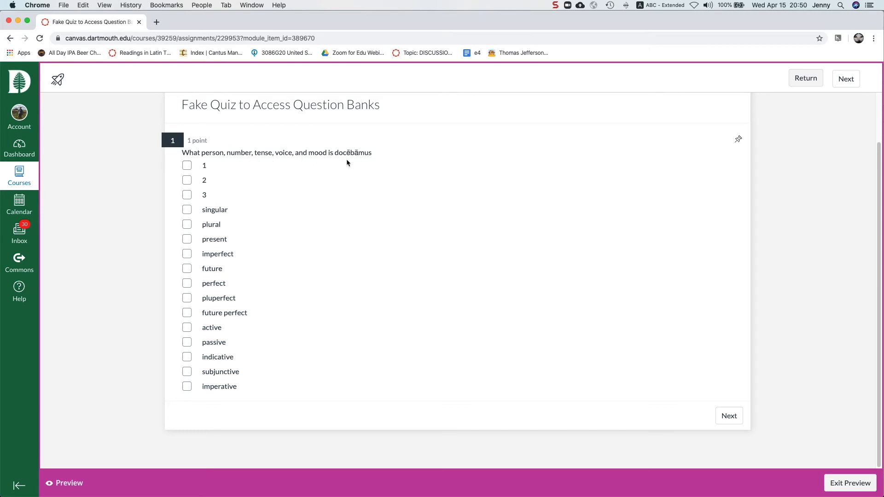
pyautogui.click(186, 166)
pyautogui.click(186, 226)
pyautogui.click(187, 254)
pyautogui.click(187, 328)
pyautogui.click(187, 358)
pyautogui.click(727, 414)
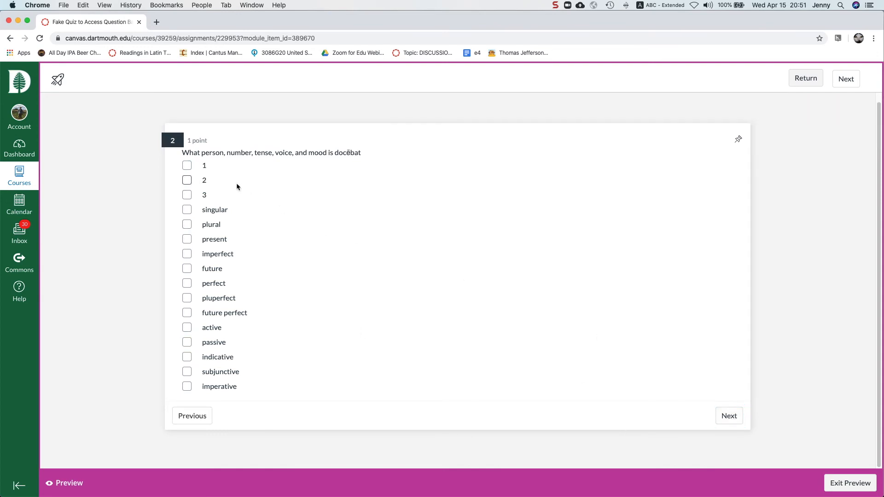
# Answer the docēbat question with 3, singular, imperfect, active and, as a deliberate mistake, subjunctive
pyautogui.click(187, 193)
pyautogui.click(186, 210)
pyautogui.click(187, 254)
pyautogui.click(186, 327)
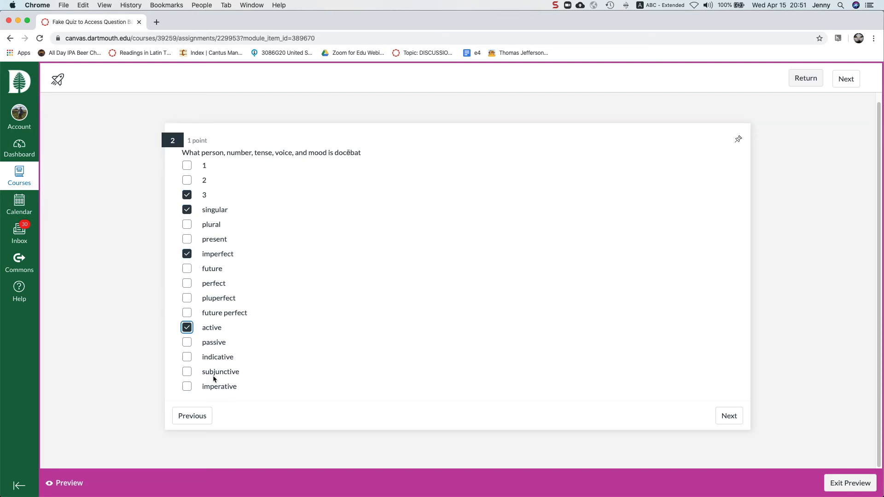
pyautogui.click(187, 371)
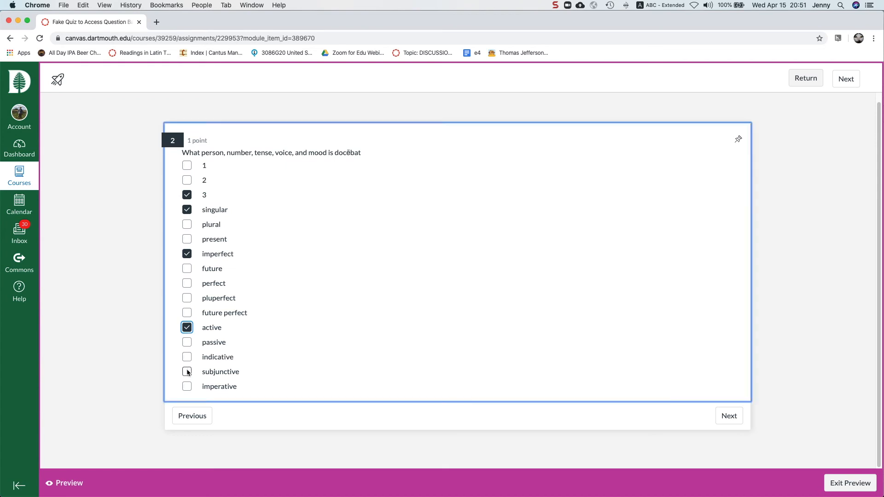
# Skip questions 3 to 5, answer the fuērunt question with "they have been", and submit the quiz despite the unanswered questions
pyautogui.click(730, 420)
pyautogui.click(729, 416)
pyautogui.click(729, 416)
pyautogui.click(729, 416)
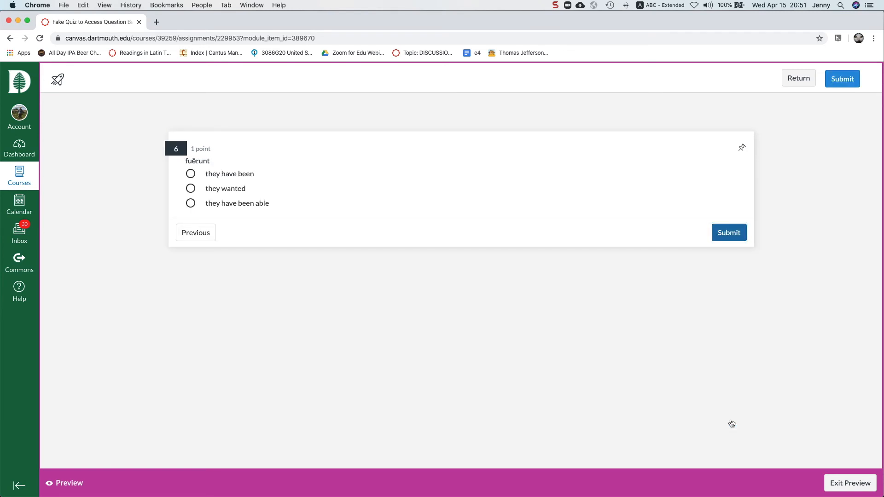
pyautogui.click(190, 174)
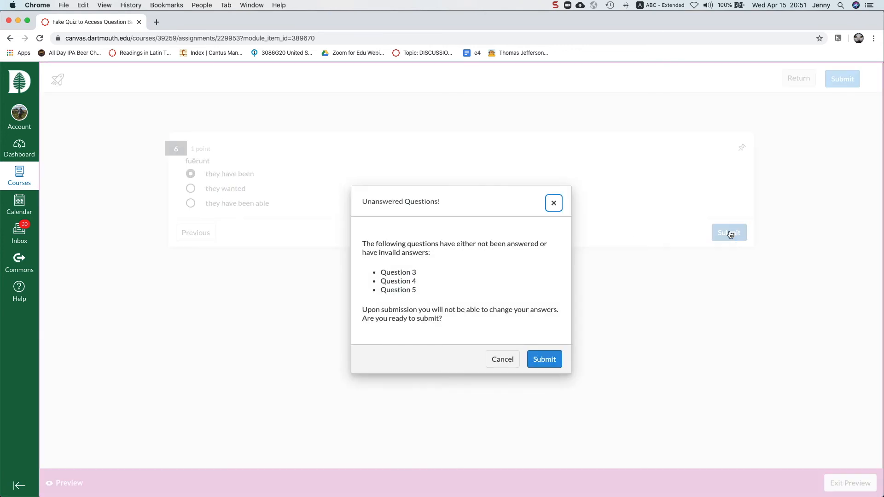
pyautogui.click(544, 366)
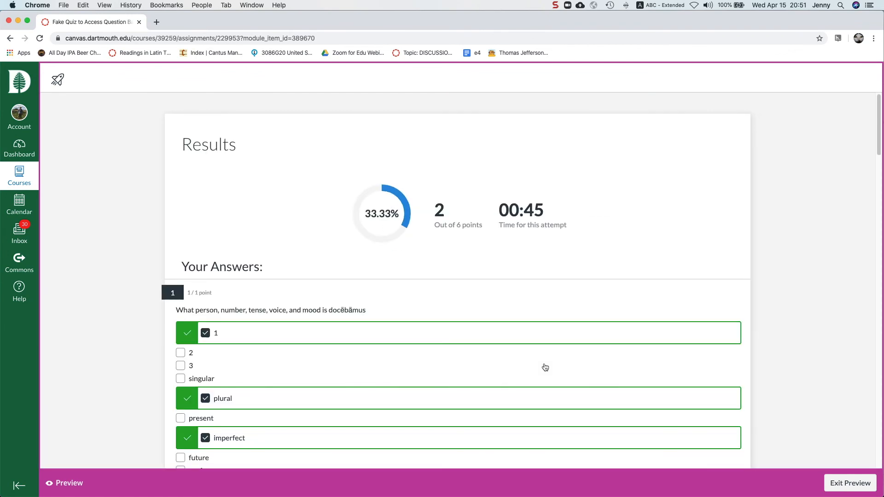
# Look through the preview results to check how each of the six questions was graded
pyautogui.scroll(-5, 545, 366)
pyautogui.scroll(-9, 545, 367)
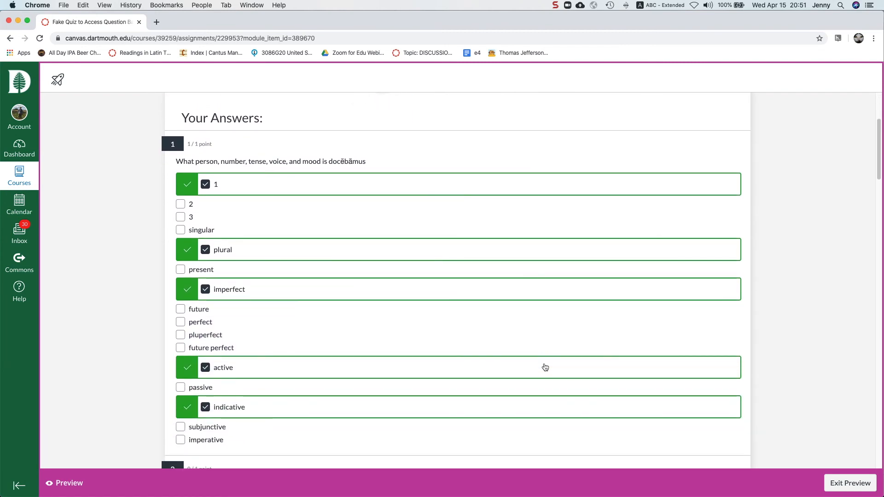
pyautogui.scroll(-9, 545, 367)
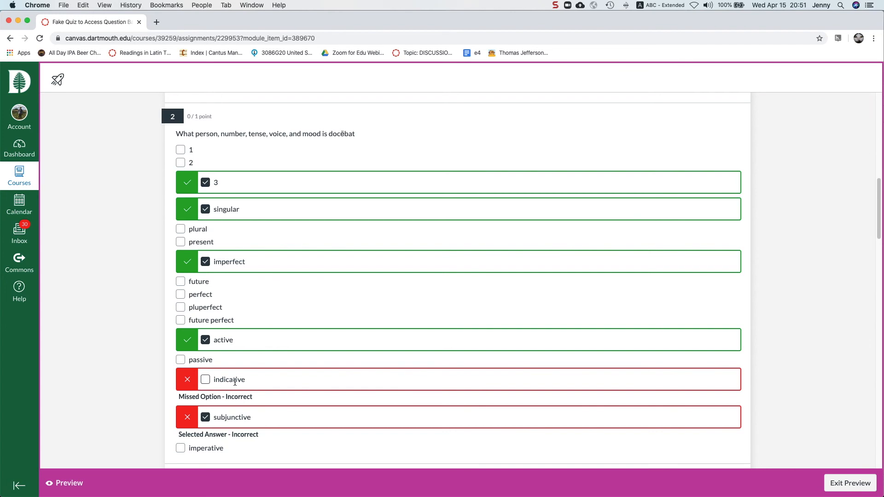
pyautogui.scroll(-5, 234, 382)
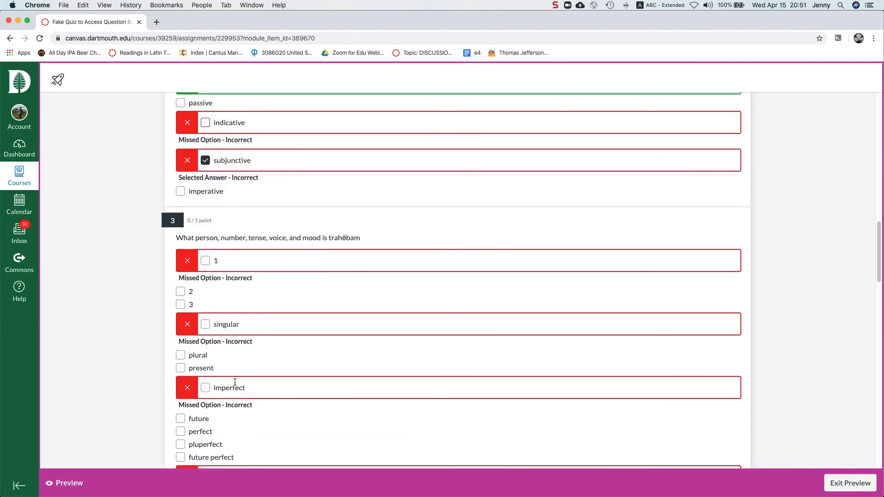
pyautogui.scroll(-20, 235, 382)
pyautogui.scroll(-5, 235, 382)
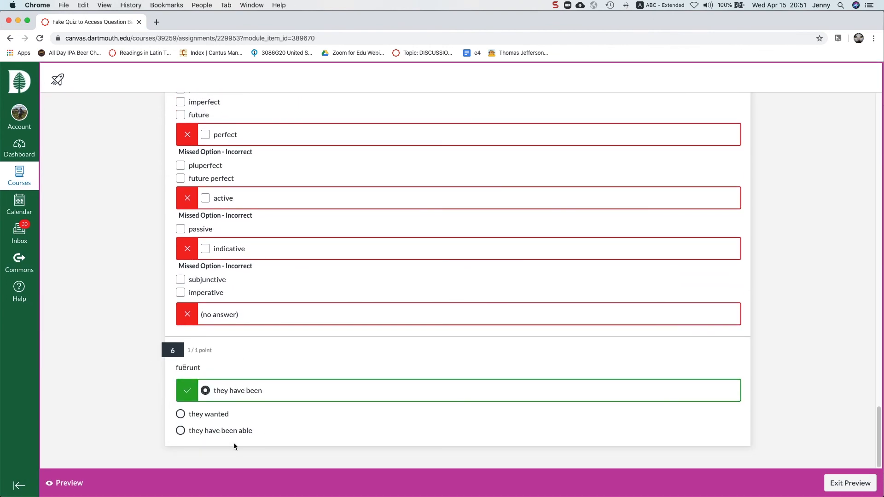
# Exit the quiz preview, open the item bank management page and look through the whole list of question banks
pyautogui.click(858, 485)
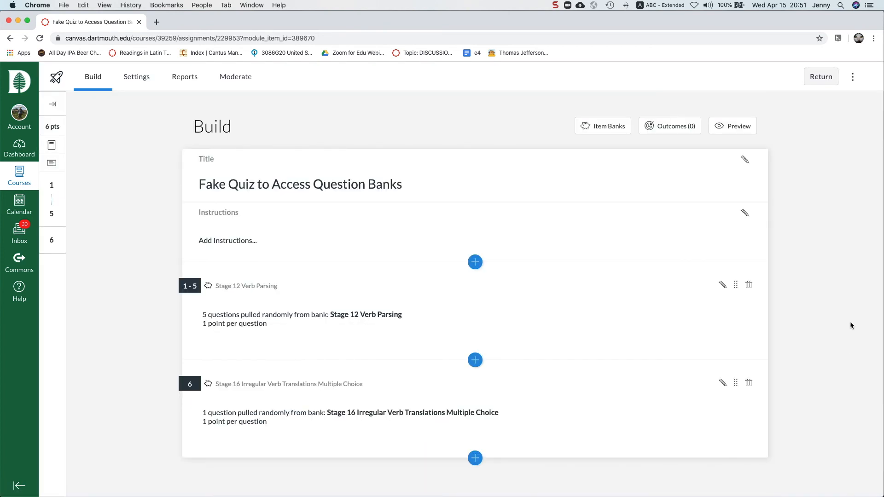
pyautogui.click(852, 77)
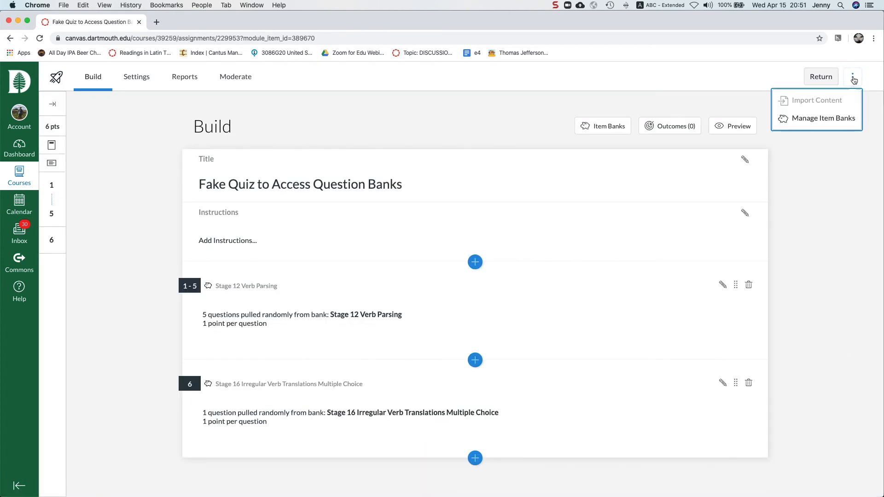
pyautogui.click(824, 118)
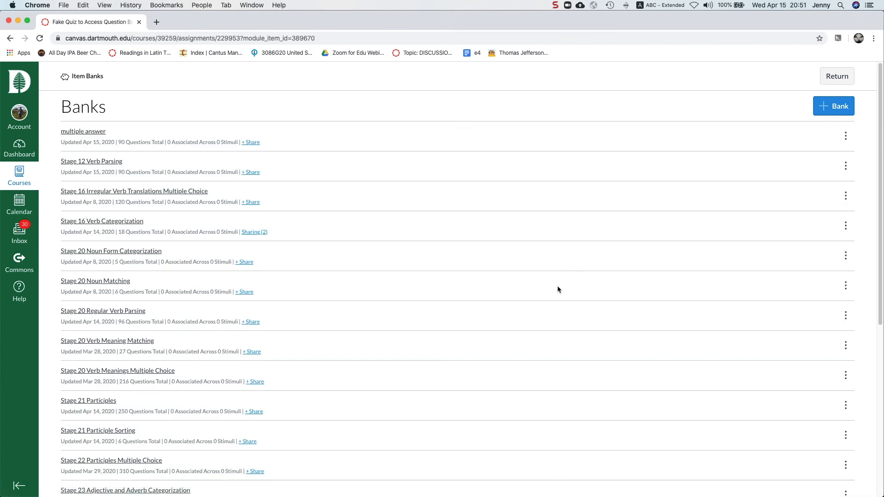
pyautogui.scroll(-6, 557, 286)
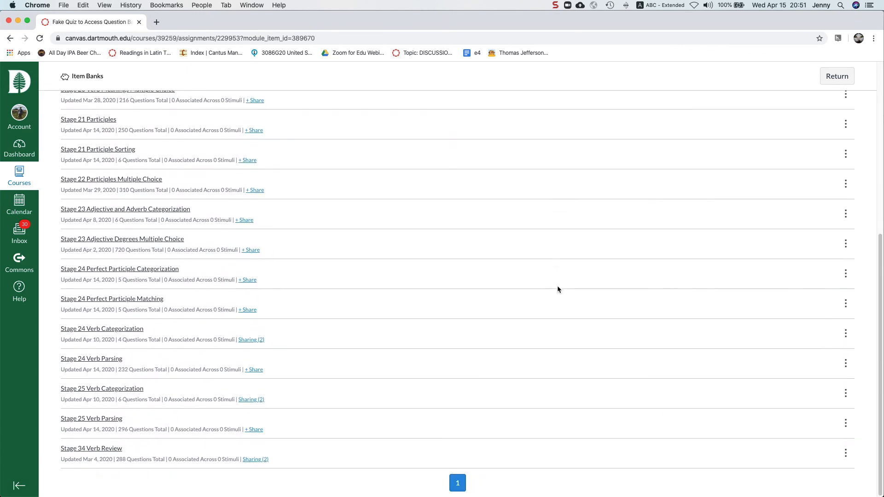
pyautogui.scroll(4, 557, 289)
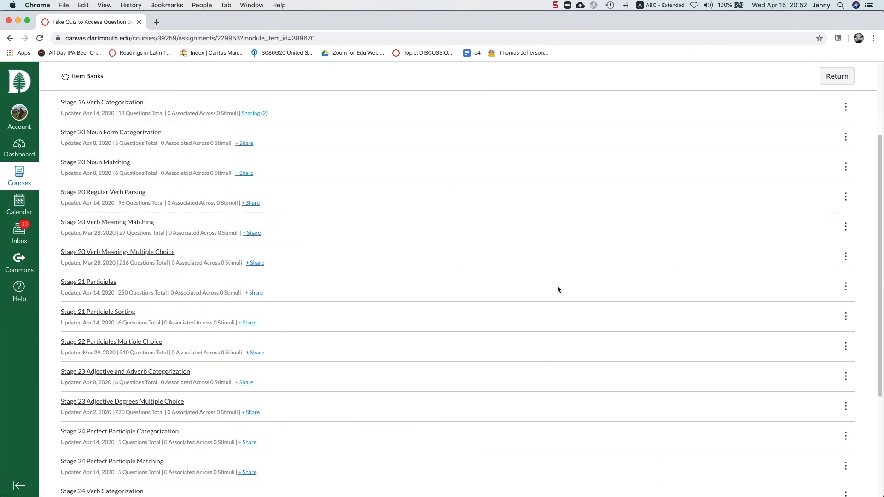
pyautogui.scroll(3, 557, 289)
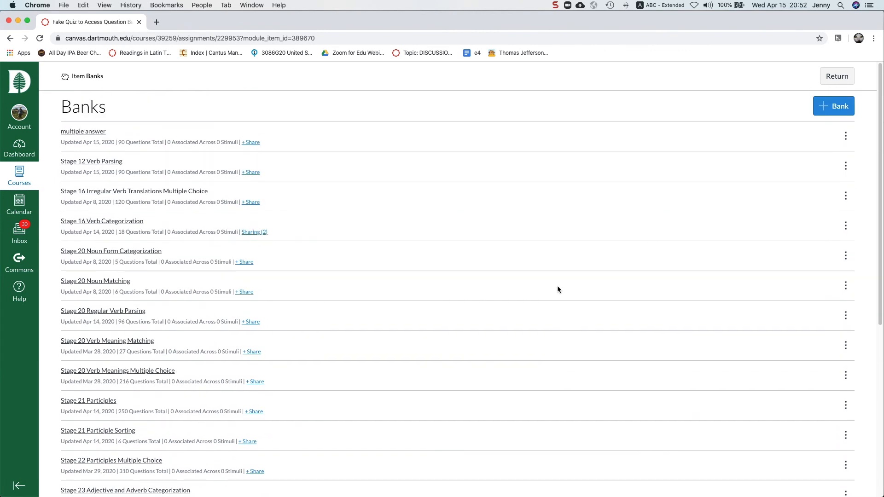